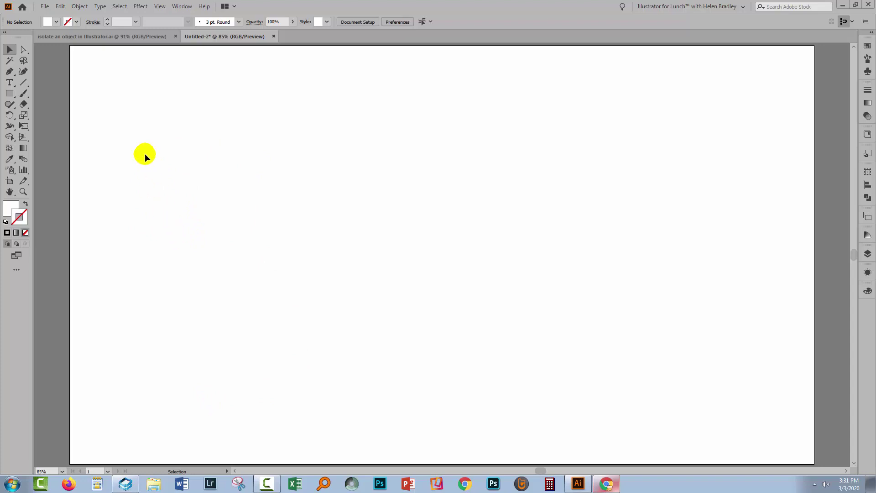
# Step: Place the cupcake JPG as an embedded image with Link and Show Import Options off, spanning most of the artboard
pyautogui.click(45, 6)
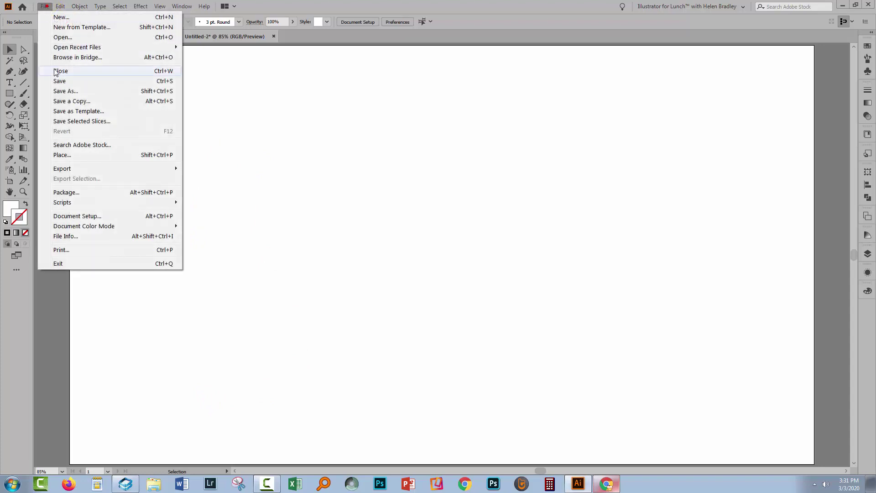
pyautogui.click(75, 155)
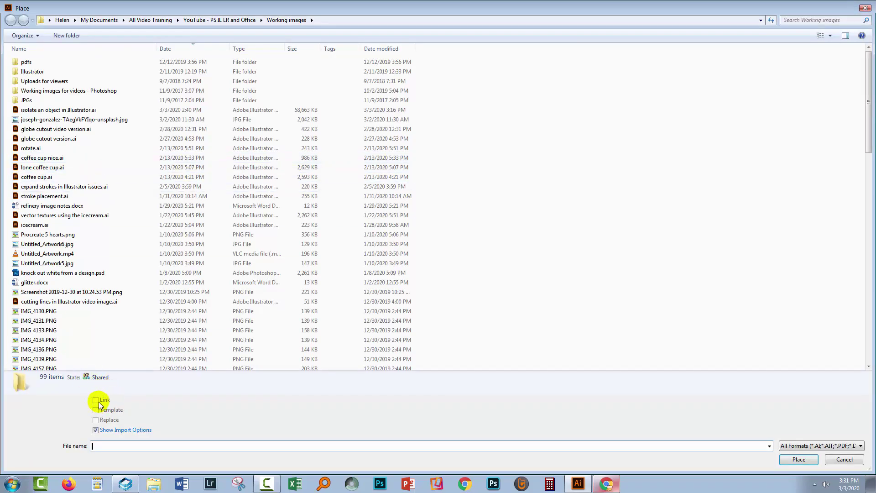
pyautogui.click(95, 431)
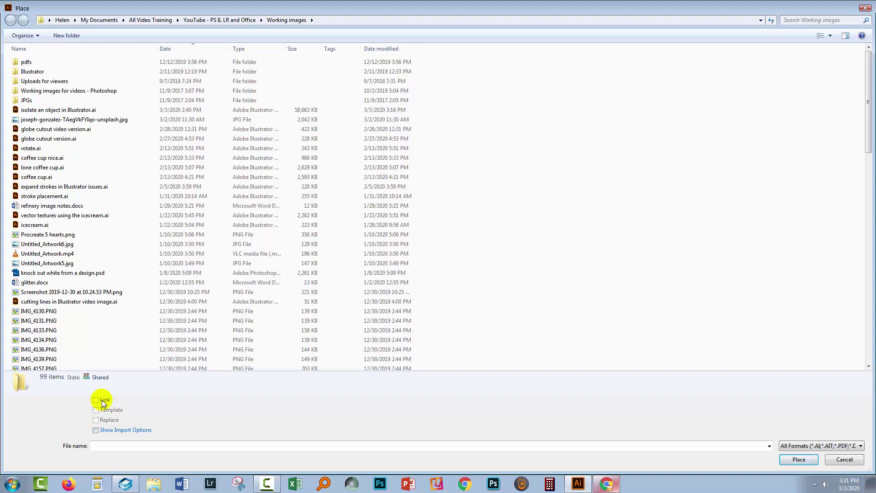
pyautogui.click(76, 120)
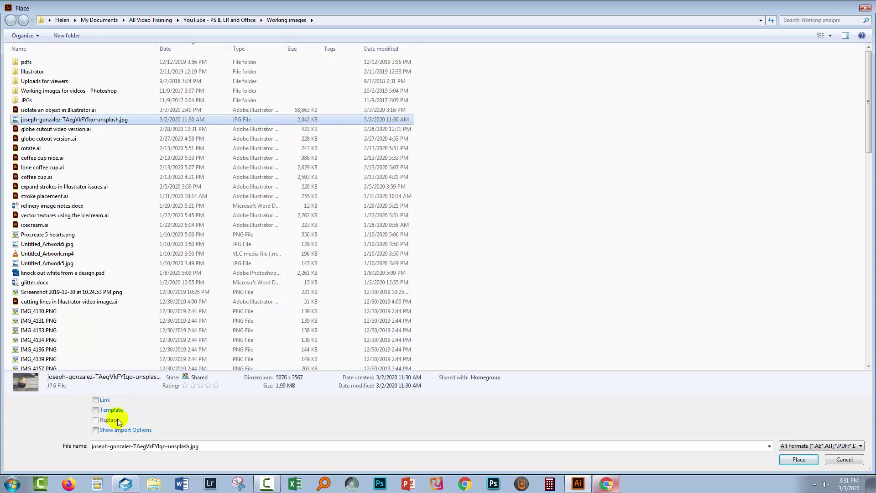
pyautogui.click(800, 460)
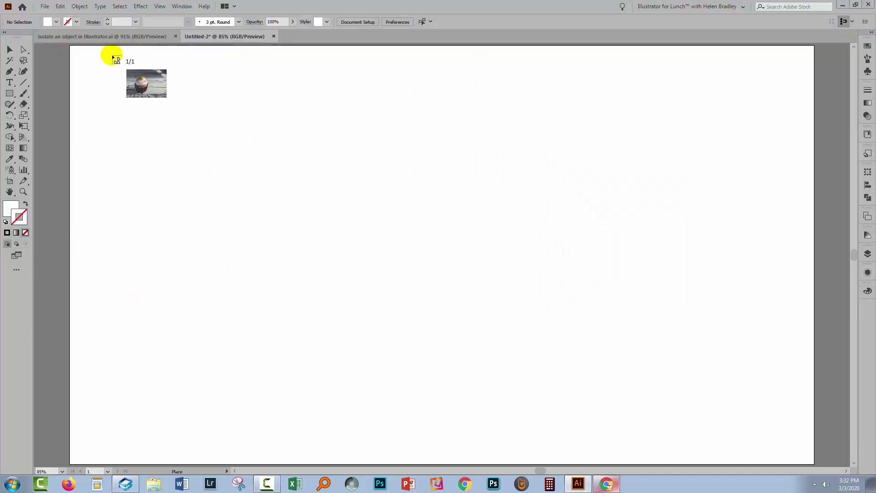
pyautogui.moveTo(76, 49); pyautogui.dragTo(667, 411)
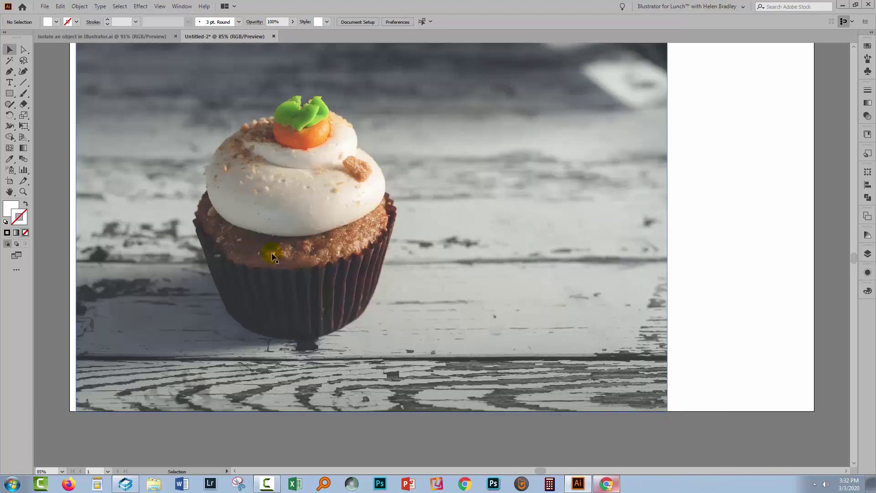
# Step: Enlarge the cupcake photo proportionally to about 2368 by 1664 px so it extends beyond the artboard
pyautogui.scroll(3, 274, 253)
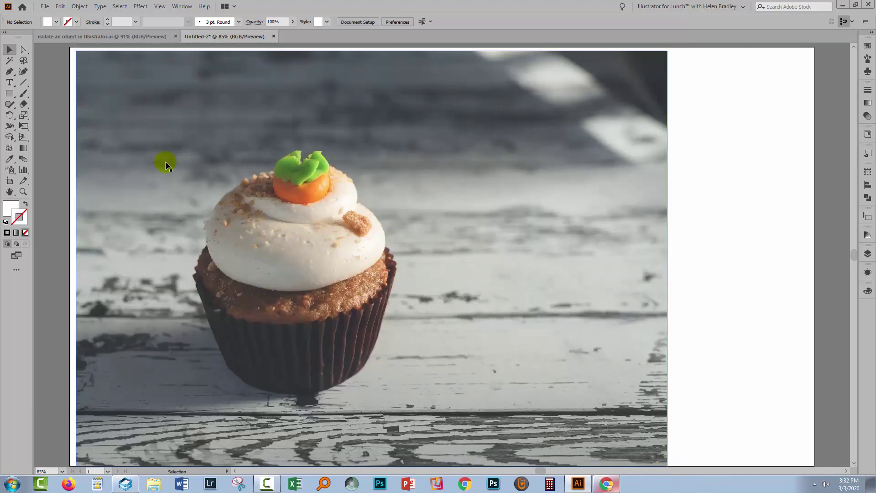
pyautogui.click(23, 192)
pyautogui.keyDown('alt'); pyautogui.click(443, 271); pyautogui.keyUp('alt')
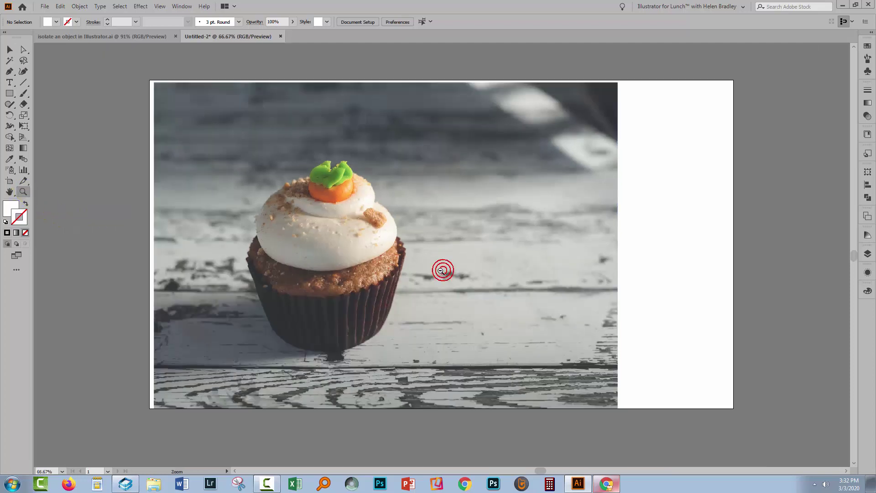
pyautogui.keyDown('alt'); pyautogui.click(443, 271); pyautogui.keyUp('alt')
pyautogui.keyDown('alt'); pyautogui.click(355, 232); pyautogui.keyUp('alt')
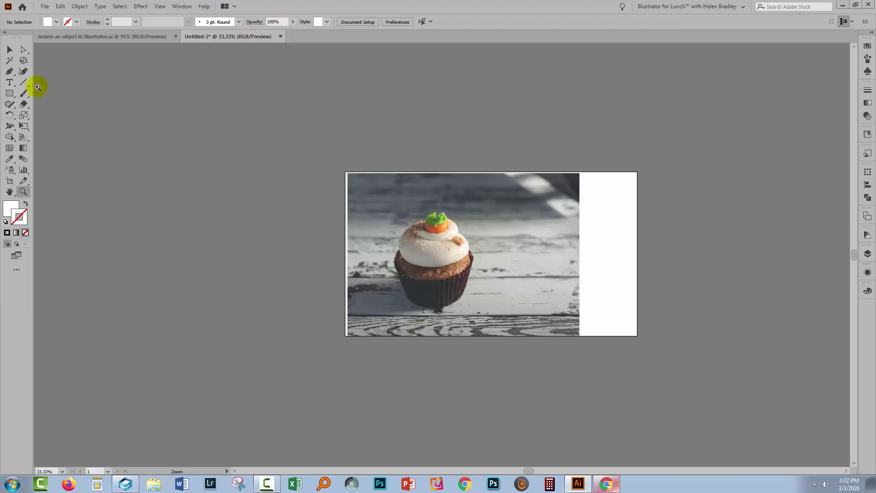
pyautogui.click(10, 50)
pyautogui.click(576, 180)
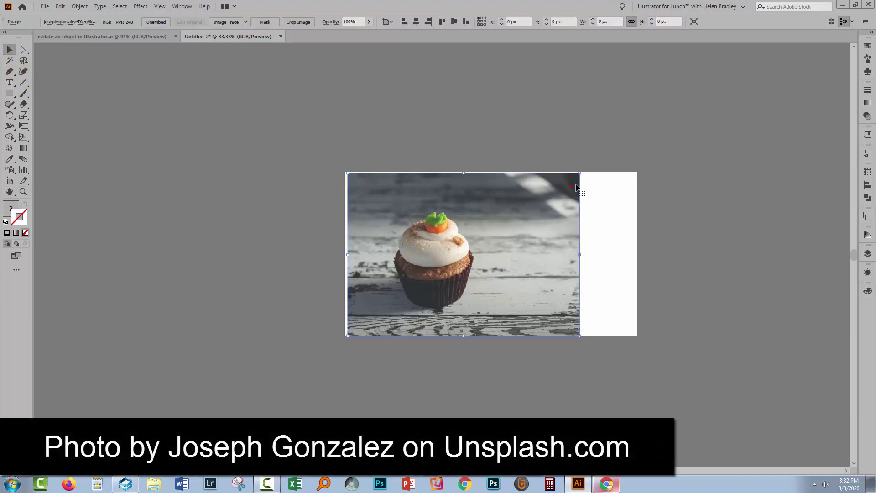
pyautogui.moveTo(580, 174); pyautogui.dragTo(708, 83)
# Step: Move the photo to about X -164 px, Y -331 px so the whole cupcake sits inside the artboard
pyautogui.moveTo(565, 144); pyautogui.dragTo(544, 179)
pyautogui.click(414, 231)
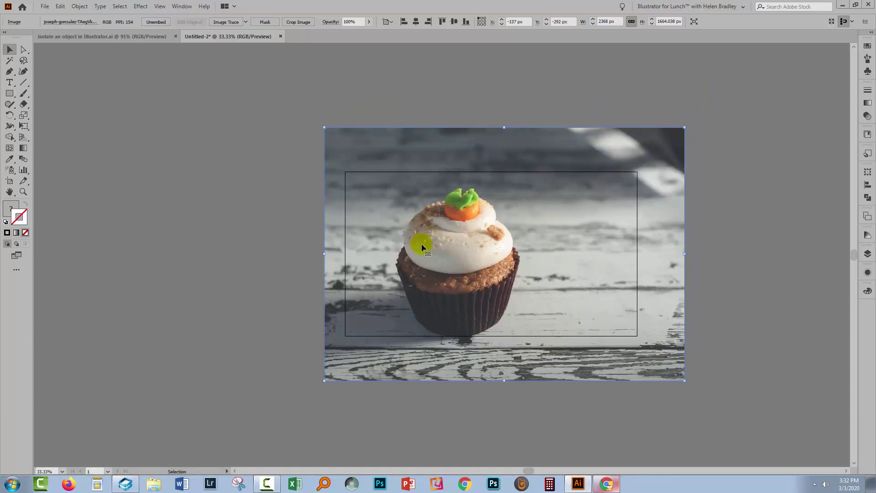
pyautogui.moveTo(454, 234); pyautogui.dragTo(456, 227)
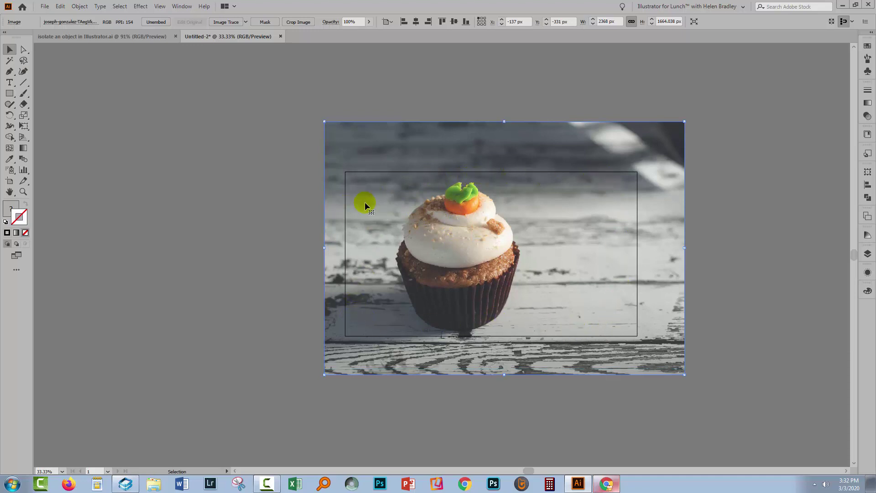
pyautogui.click(240, 214)
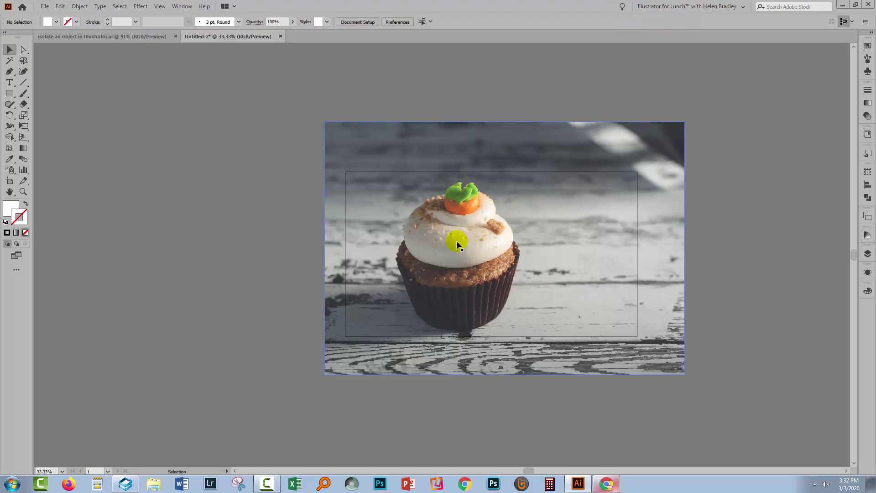
pyautogui.moveTo(490, 241); pyautogui.dragTo(546, 240)
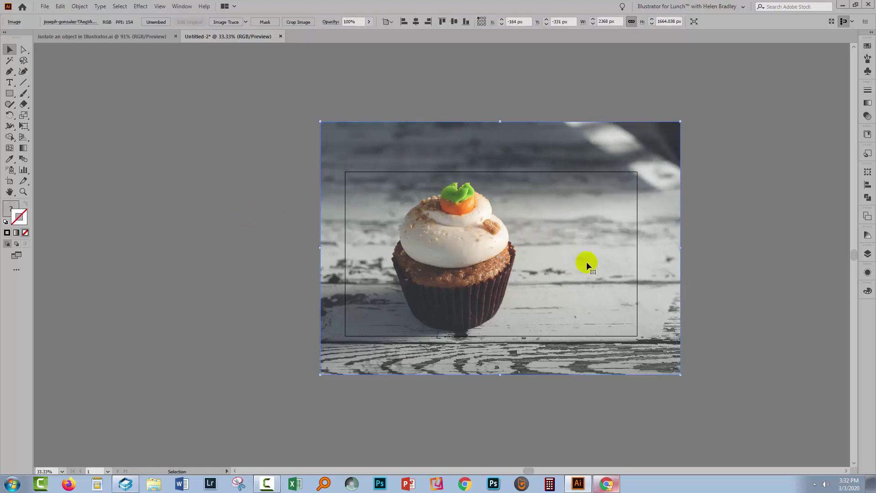
# Step: Show the contents of Layer 1 and lock the cupcake image
pyautogui.click(869, 254)
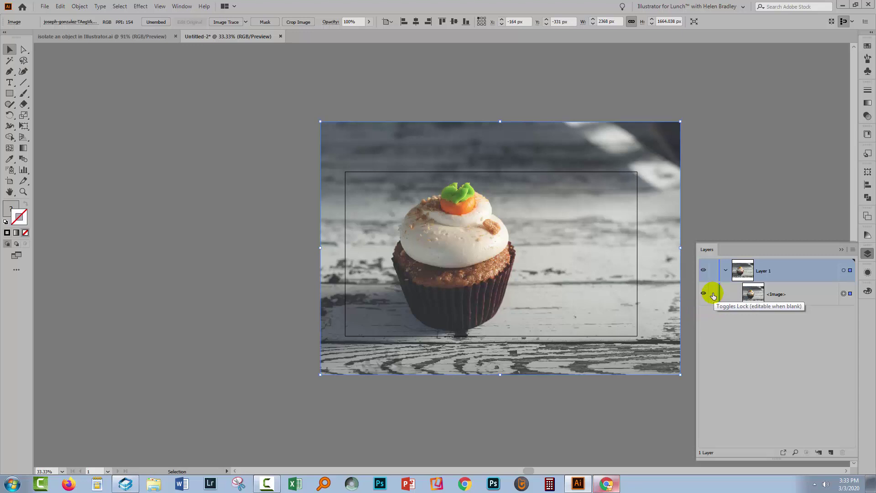
pyautogui.click(713, 294)
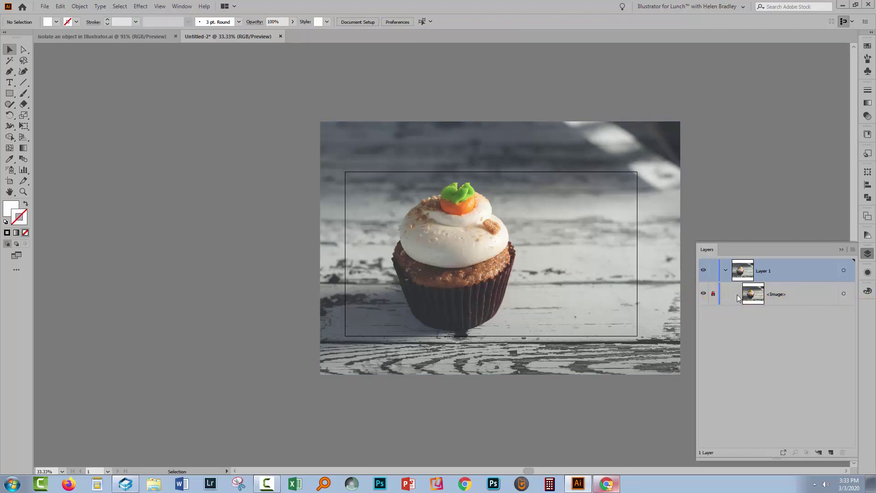
# Step: Unlock and select the image, and check whether it is embedded among the document's links, including the available Unembed option
pyautogui.click(714, 293)
pyautogui.click(843, 295)
pyautogui.click(175, 6)
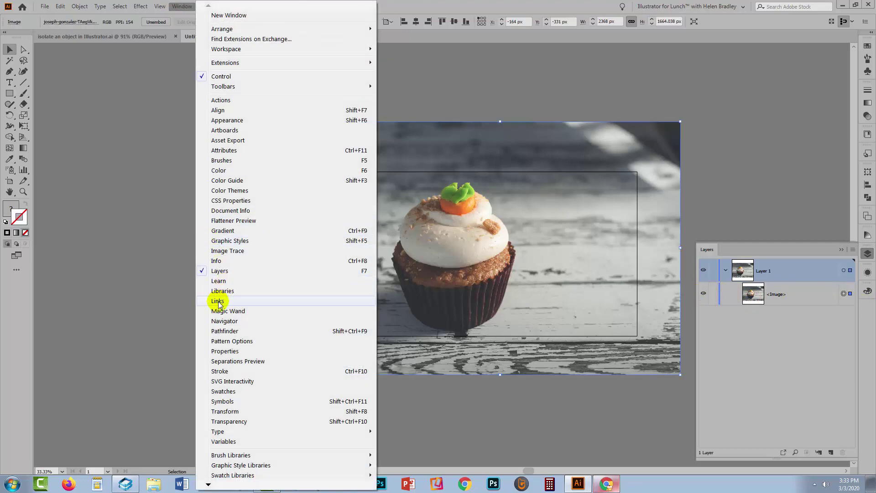
pyautogui.click(220, 301)
pyautogui.click(224, 200)
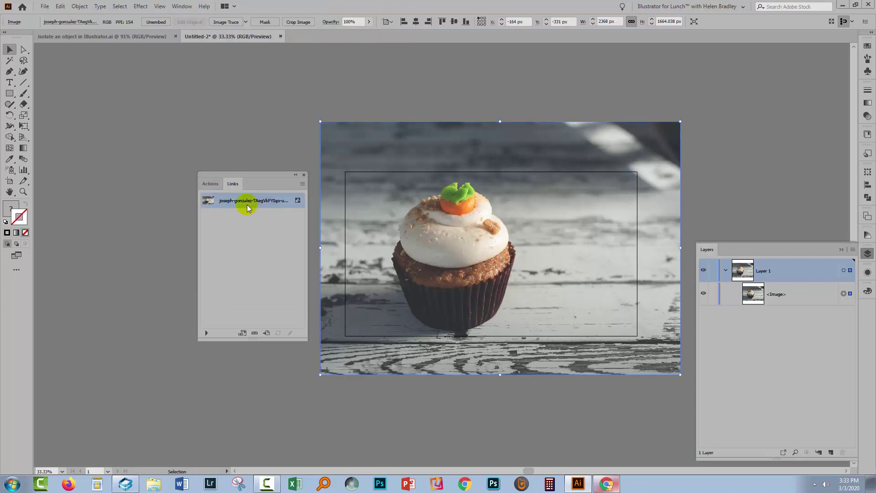
pyautogui.click(303, 184)
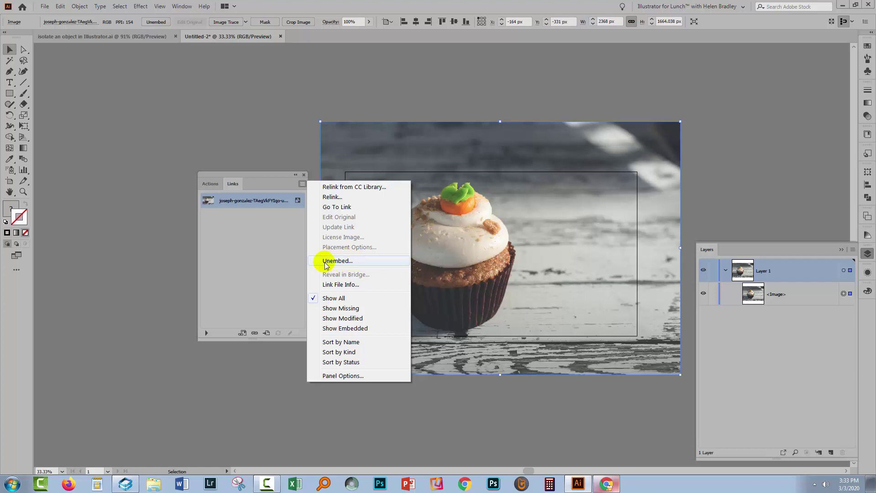
pyautogui.click(304, 175)
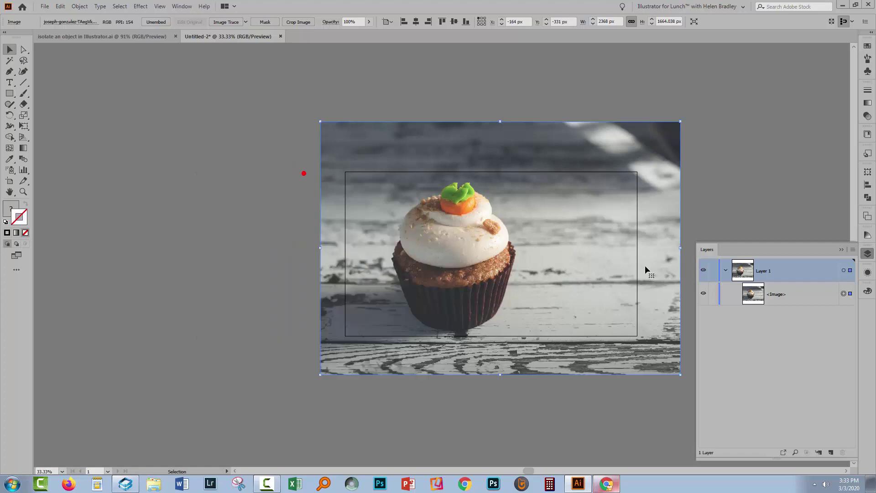
# Step: Lock the cupcake image again so it stays fixed during tracing
pyautogui.click(713, 294)
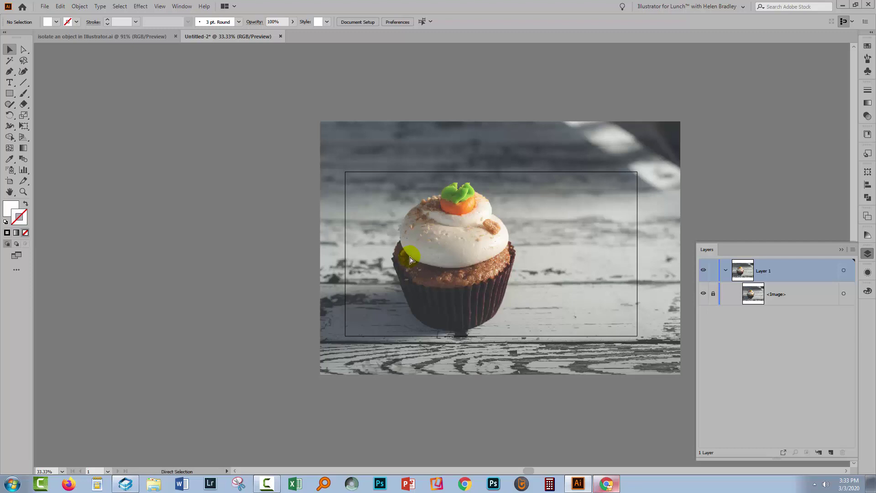
pyautogui.hotkey('ctrl', '0')
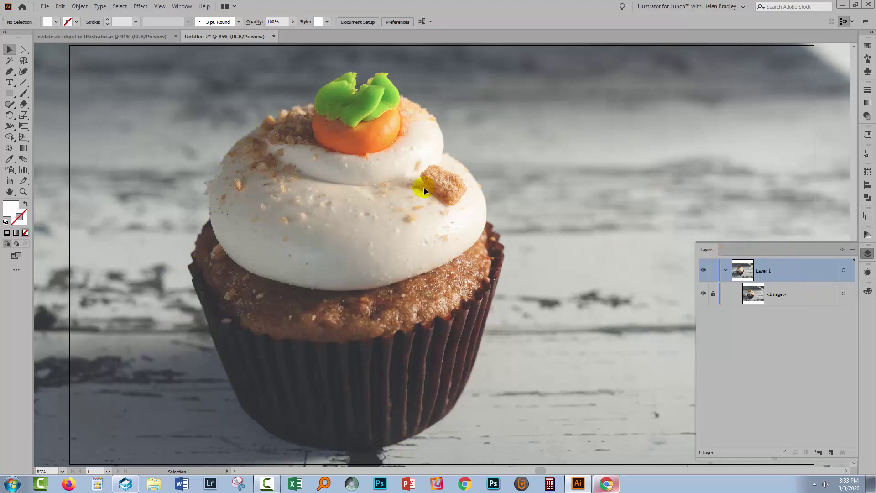
# Step: Set up the Pen tool with no fill and a bright magenta stroke colour
pyautogui.click(9, 71)
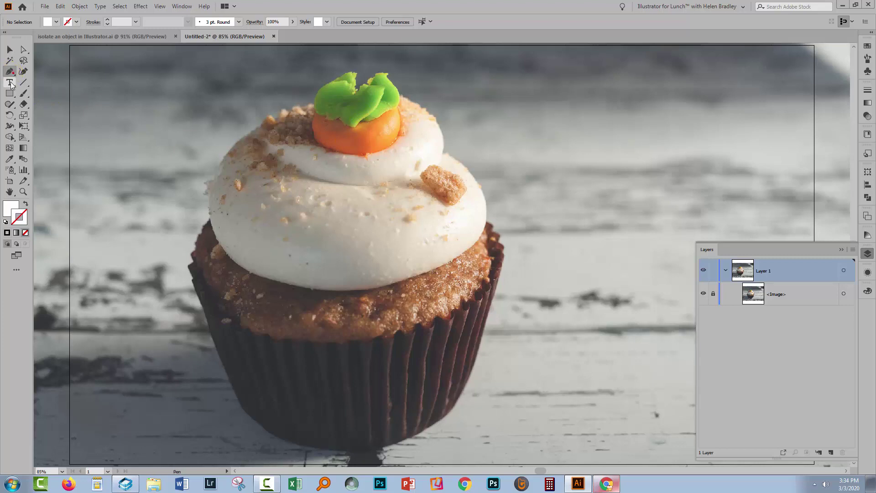
pyautogui.click(26, 204)
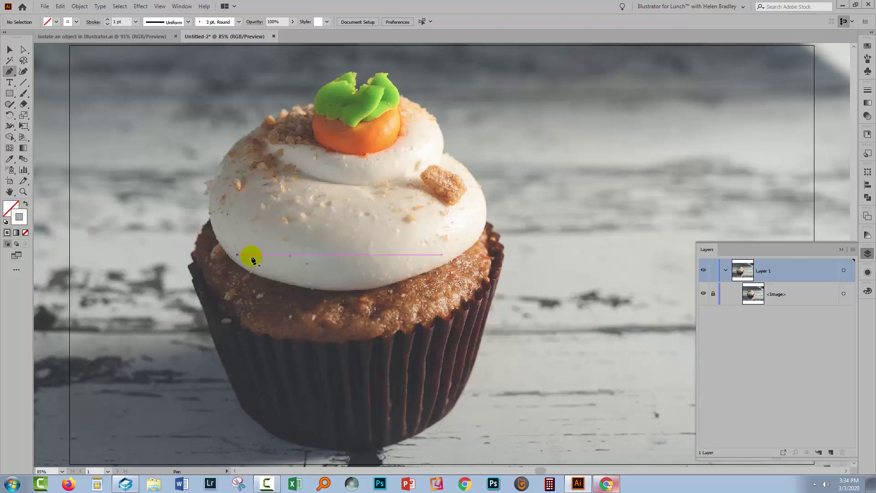
pyautogui.doubleClick(16, 221)
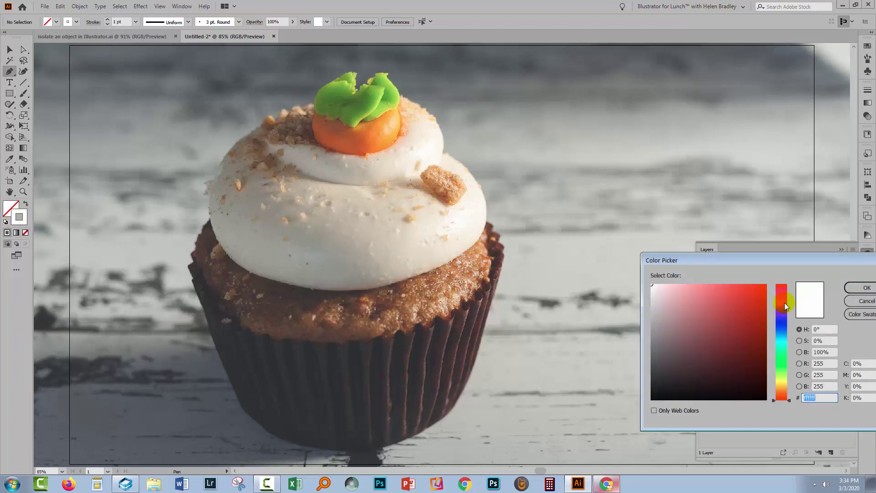
pyautogui.click(780, 356)
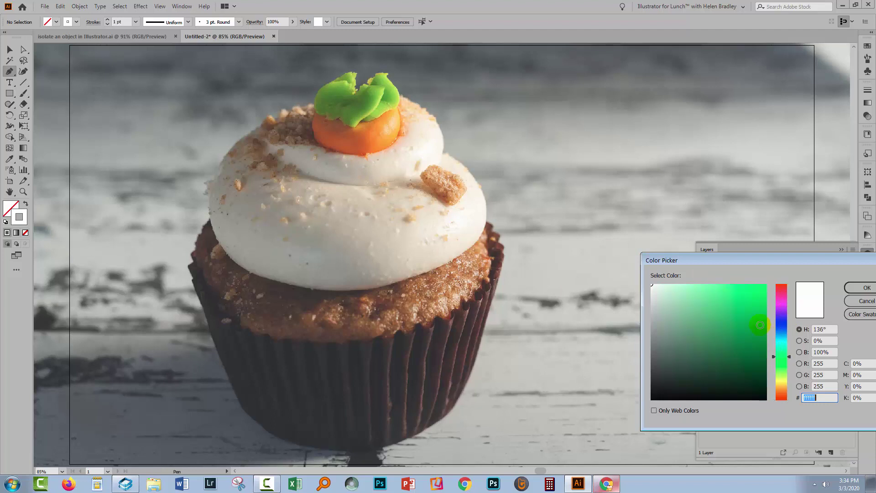
pyautogui.click(782, 299)
pyautogui.click(744, 293)
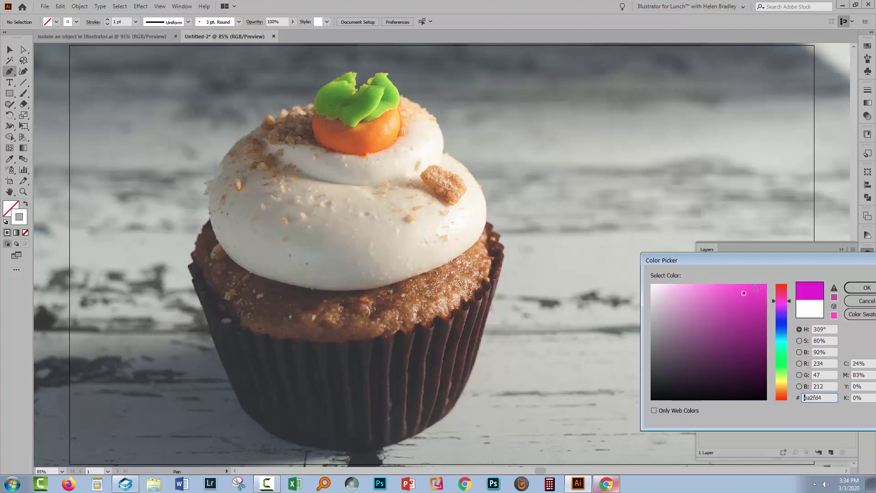
pyautogui.click(864, 288)
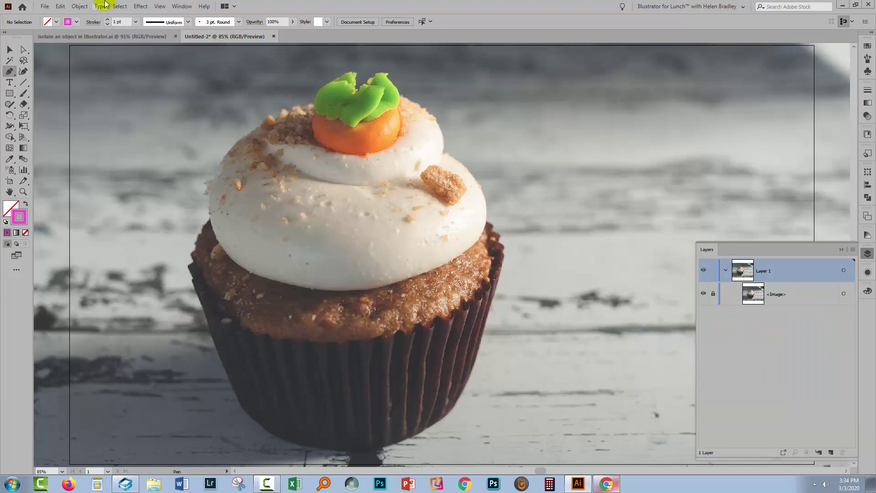
# Step: Begin a pen path at the frosting's upper-left edge and trace down the left side to the wrapper's rim
pyautogui.click(257, 129)
pyautogui.moveTo(243, 135); pyautogui.dragTo(241, 136)
pyautogui.moveTo(216, 176); pyautogui.dragTo(197, 251)
pyautogui.moveTo(197, 251); pyautogui.dragTo(189, 267)
pyautogui.moveTo(188, 264); pyautogui.dragTo(193, 285)
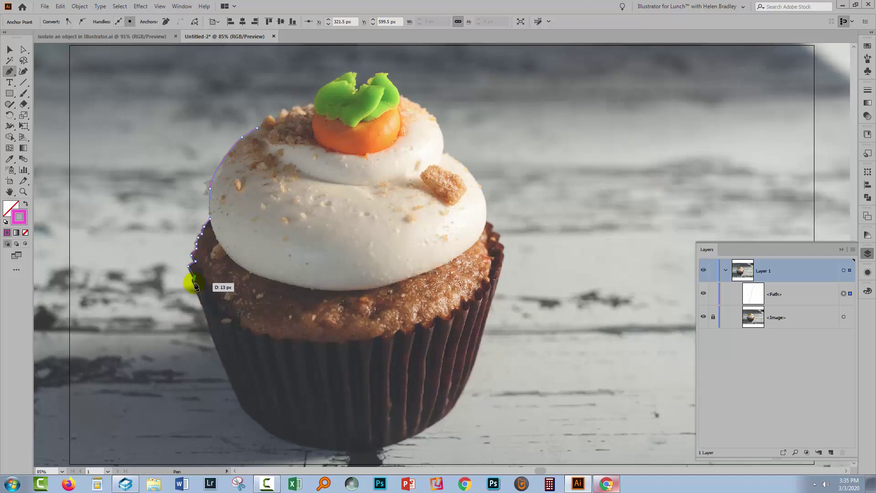
# Step: Continue the pen path down the wrapper's left side and around its base to the lower-right corner
pyautogui.moveTo(194, 286); pyautogui.dragTo(366, 450)
pyautogui.moveTo(367, 450); pyautogui.dragTo(426, 436)
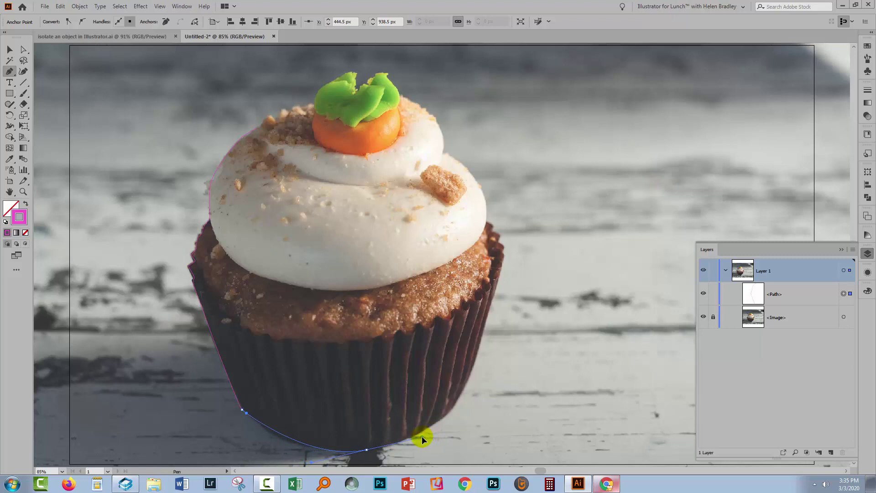
pyautogui.moveTo(423, 439); pyautogui.dragTo(423, 437)
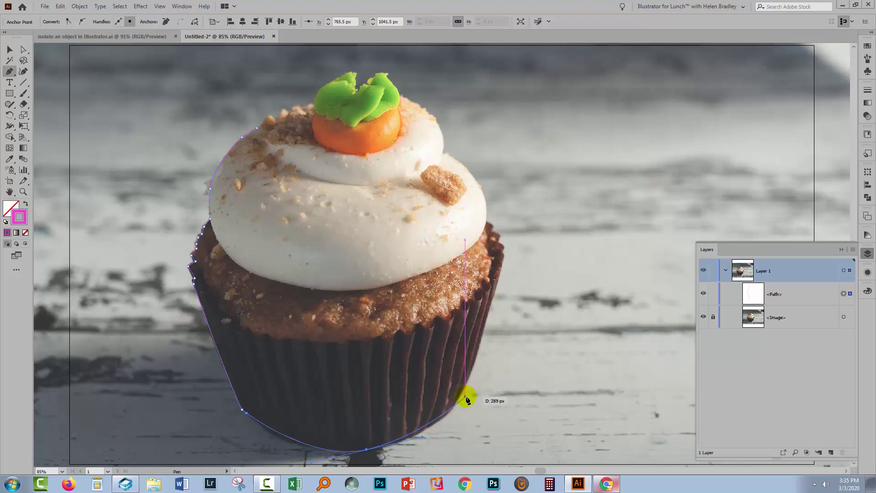
pyautogui.click(458, 402)
# Step: Trace up the right side of the wrapper and frosting, around the green topping, and close the path at its starting point
pyautogui.moveTo(502, 265); pyautogui.dragTo(442, 152)
pyautogui.moveTo(442, 151); pyautogui.dragTo(444, 100)
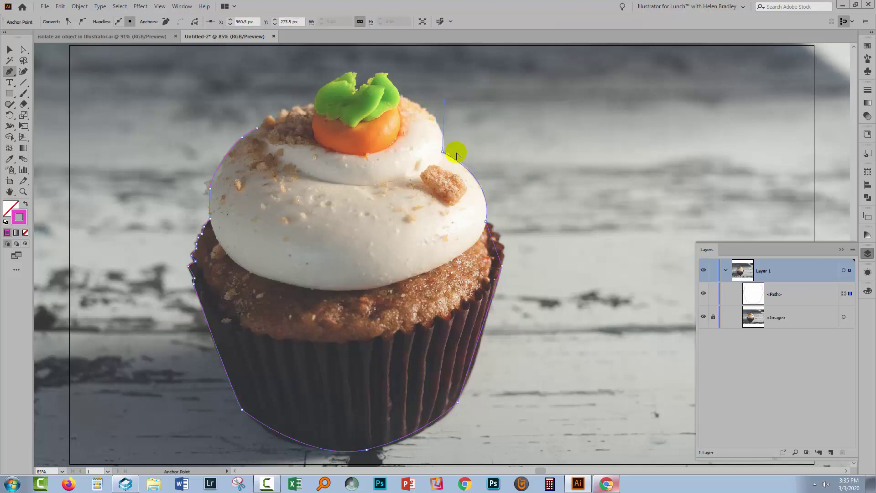
pyautogui.click(402, 98)
pyautogui.click(381, 75)
pyautogui.moveTo(348, 94); pyautogui.dragTo(262, 139)
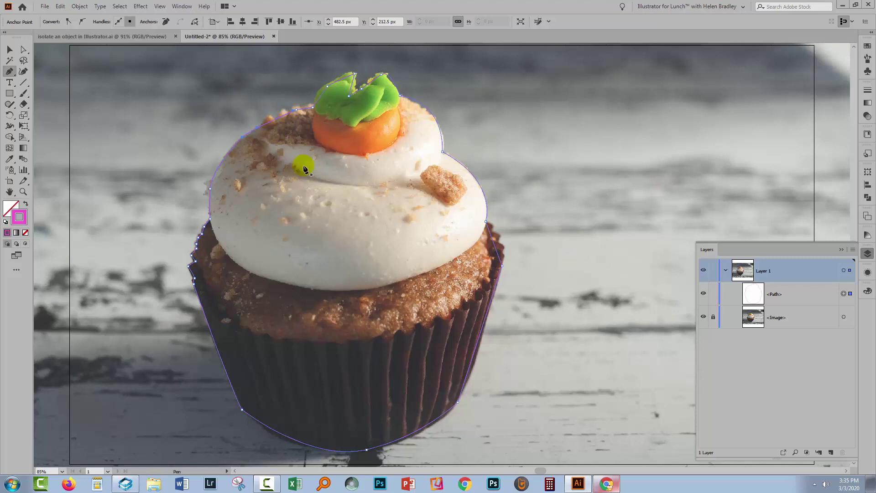
# Step: Select the traced cupcake path and temporarily swap its fill and stroke to check the closed shape
pyautogui.click(10, 49)
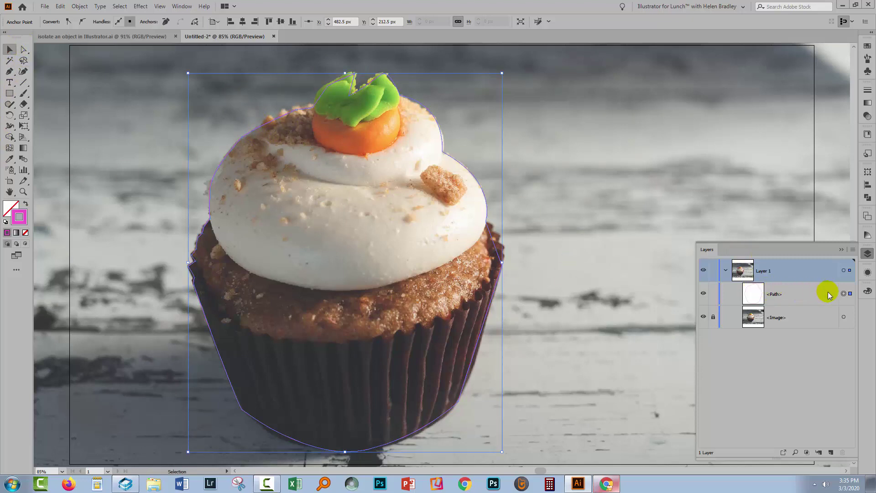
pyautogui.click(844, 294)
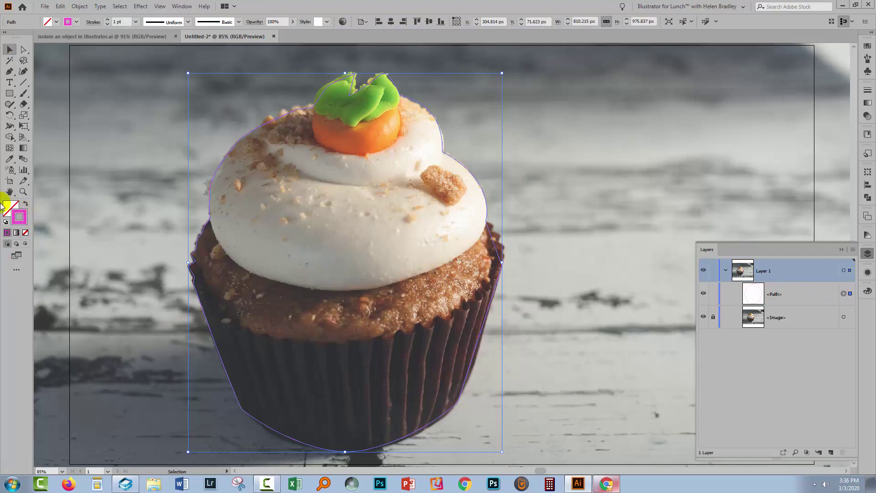
pyautogui.click(25, 205)
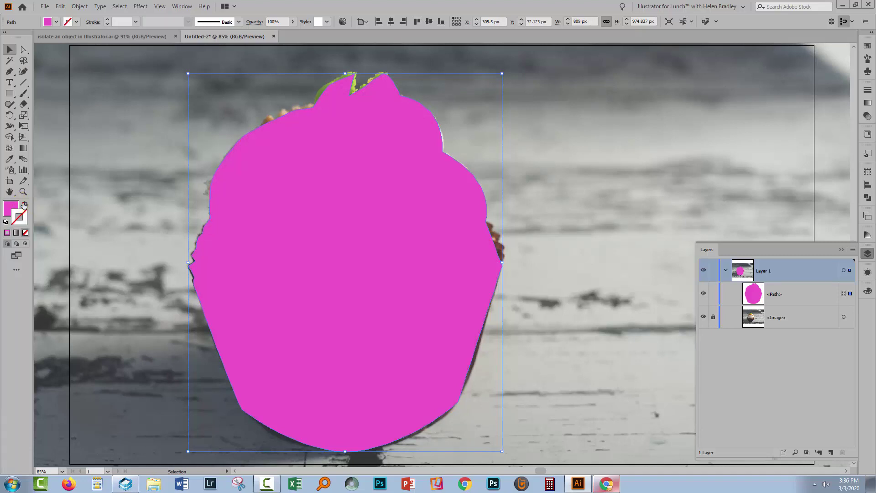
pyautogui.click(24, 205)
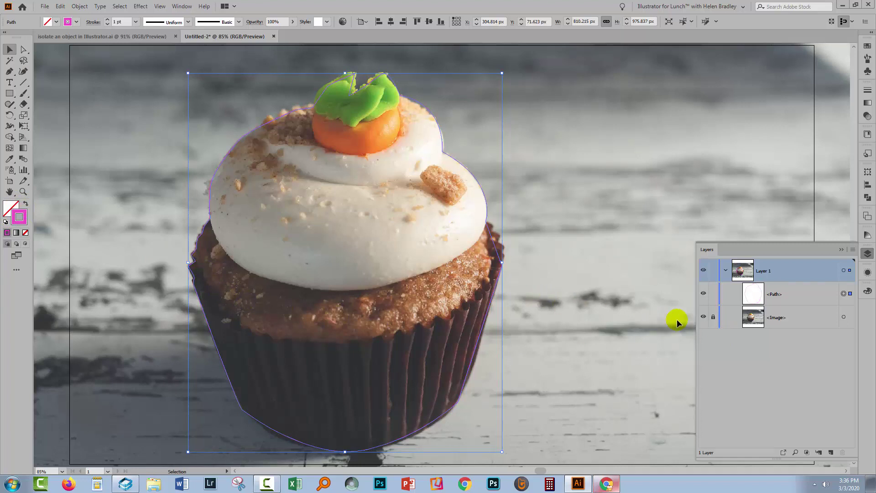
# Step: Unlock the image, select it together with the cupcake path, and make a clipping mask from them
pyautogui.click(714, 316)
pyautogui.keyDown('shift'); pyautogui.click(844, 317); pyautogui.keyUp('shift')
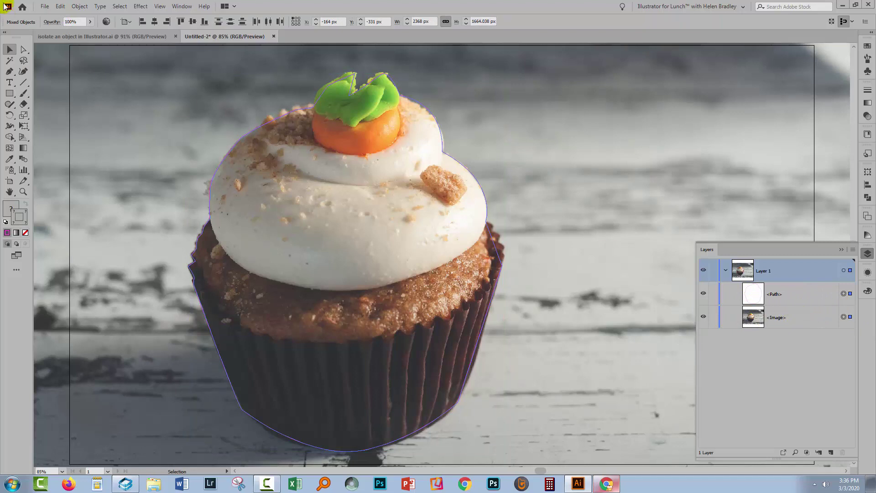
pyautogui.click(80, 6)
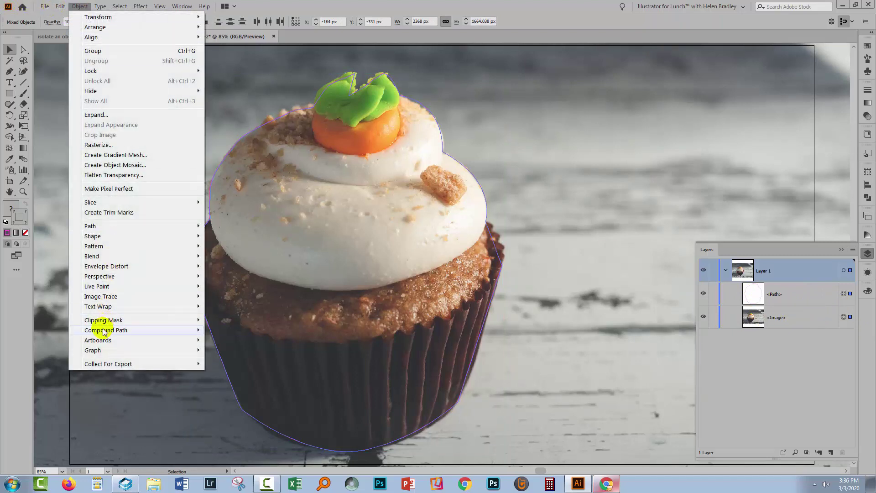
pyautogui.moveTo(105, 320)
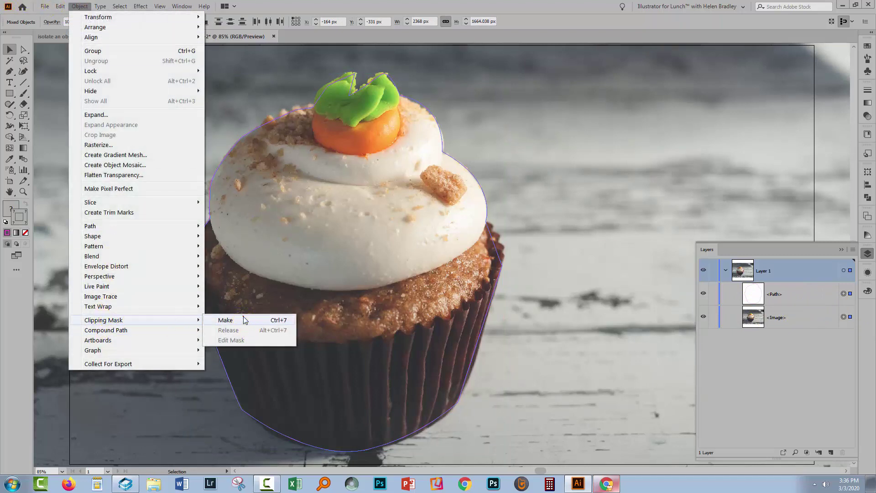
pyautogui.click(244, 320)
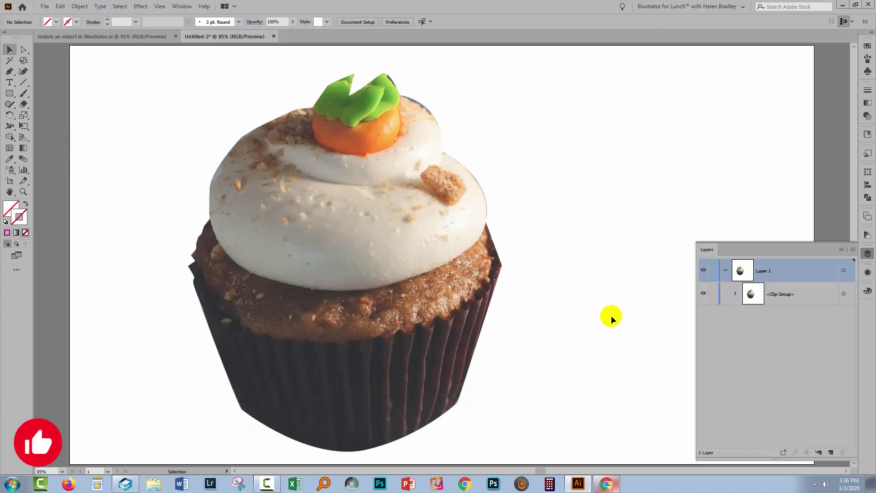
# Step: Expand the clip group, lock the image inside it and select only its clipping path
pyautogui.click(735, 294)
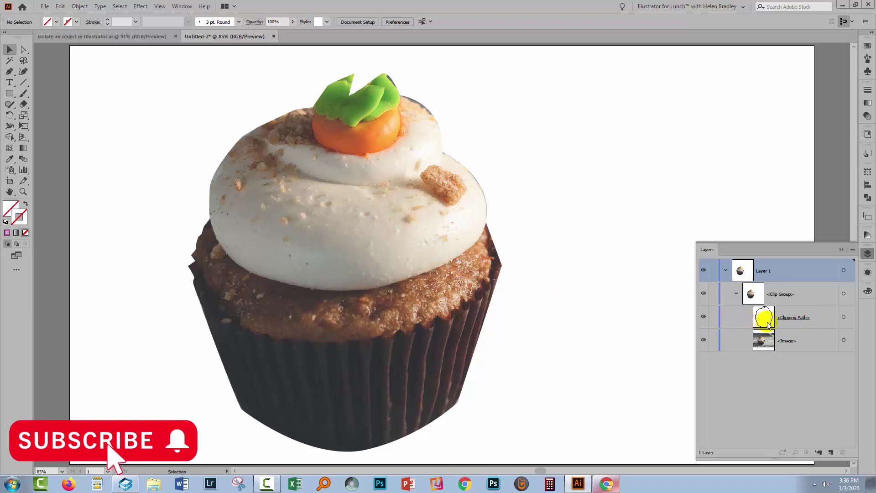
pyautogui.click(844, 318)
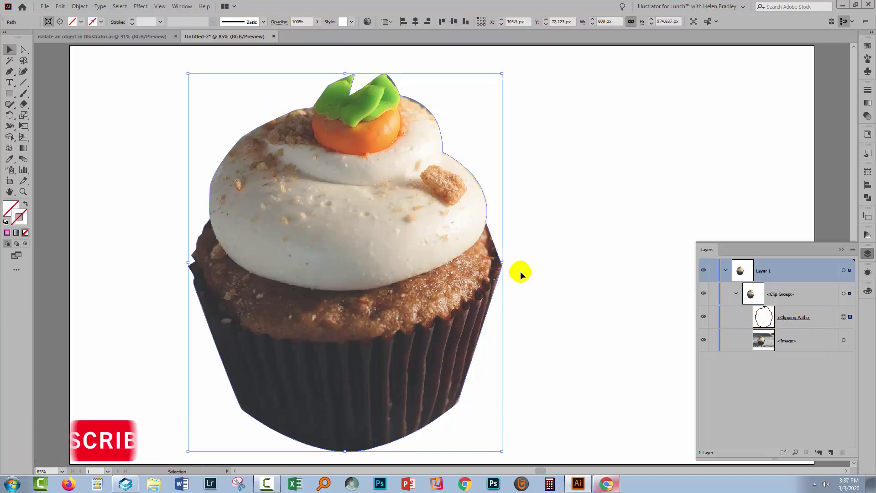
pyautogui.click(713, 342)
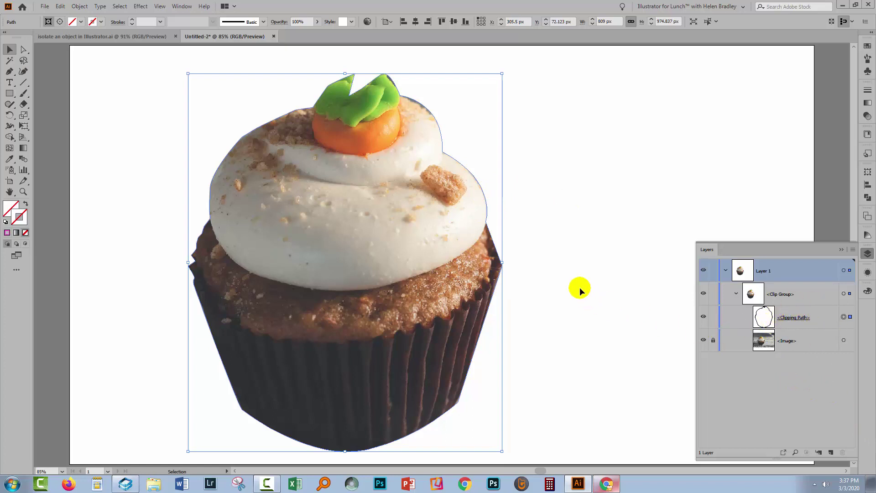
pyautogui.click(567, 268)
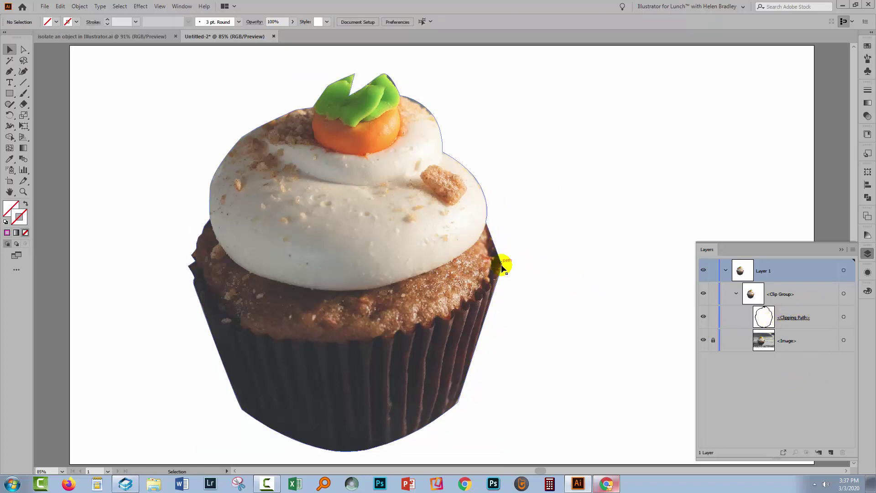
pyautogui.click(844, 317)
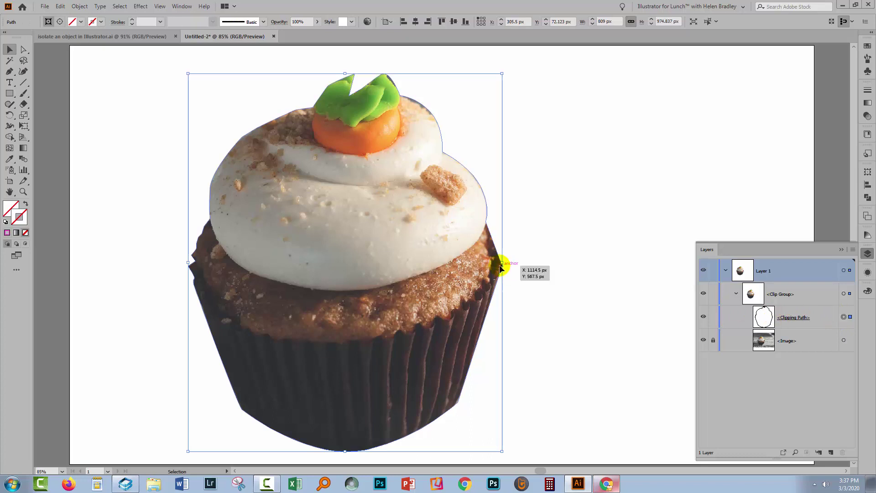
# Step: Move the clipping path's anchor point at the wrapper's right rim inward to about X 1106, Y 570 px and convert it to smooth
pyautogui.press('z')
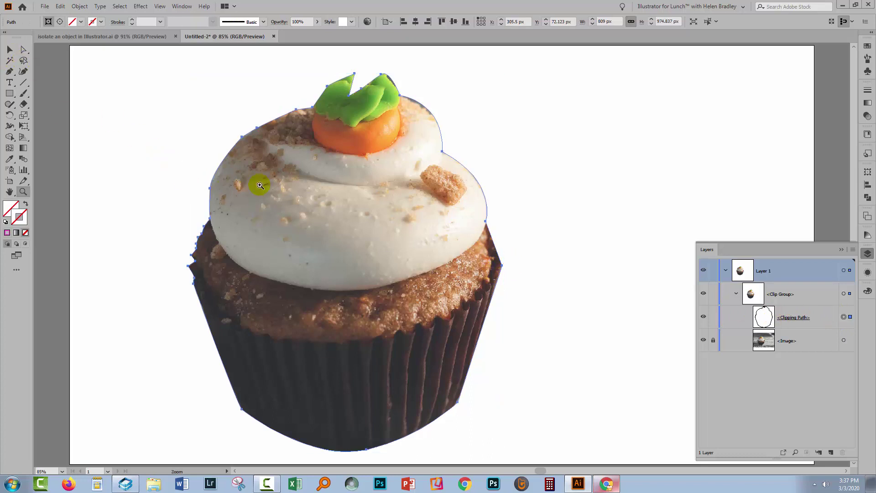
pyautogui.moveTo(445, 205); pyautogui.dragTo(537, 329)
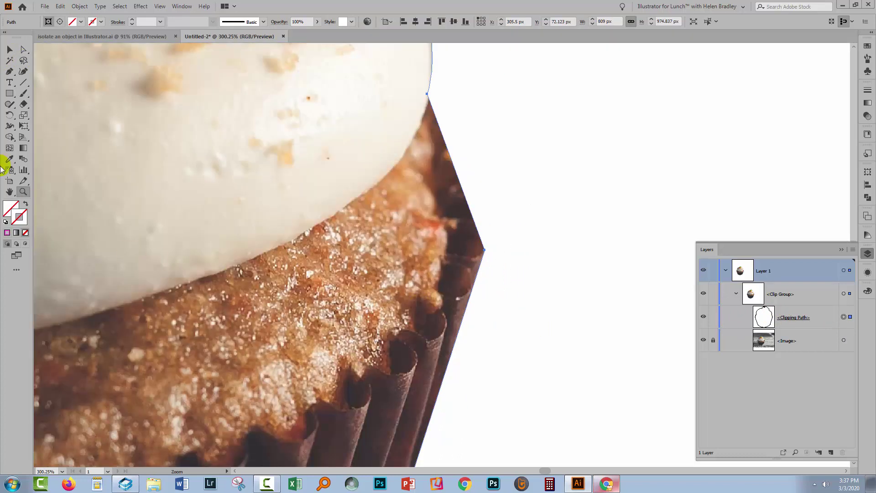
pyautogui.click(24, 49)
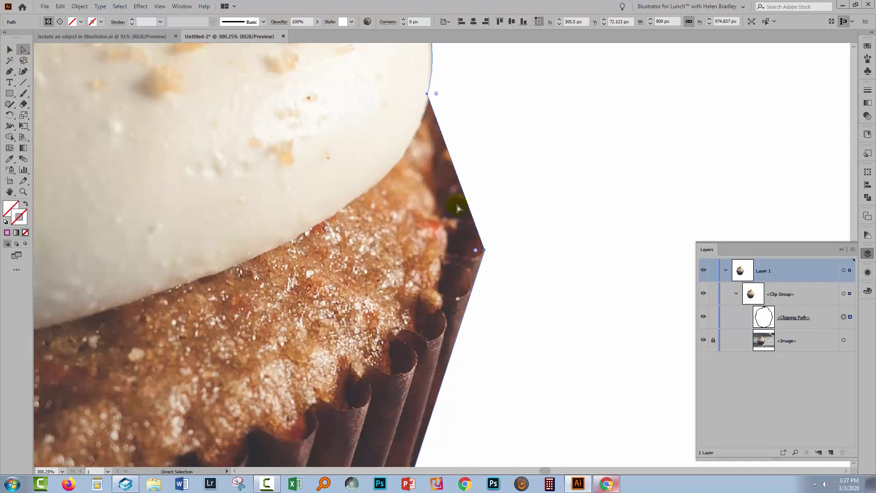
pyautogui.click(485, 251)
pyautogui.moveTo(486, 251); pyautogui.dragTo(479, 257)
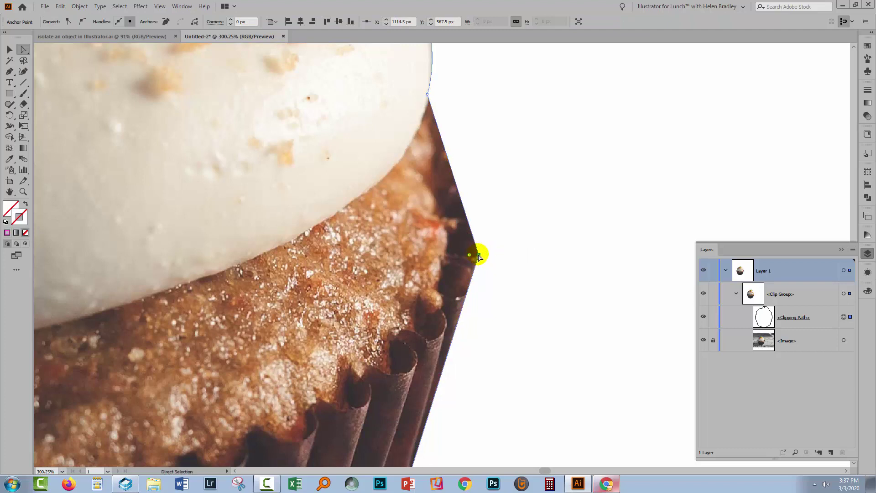
pyautogui.click(81, 23)
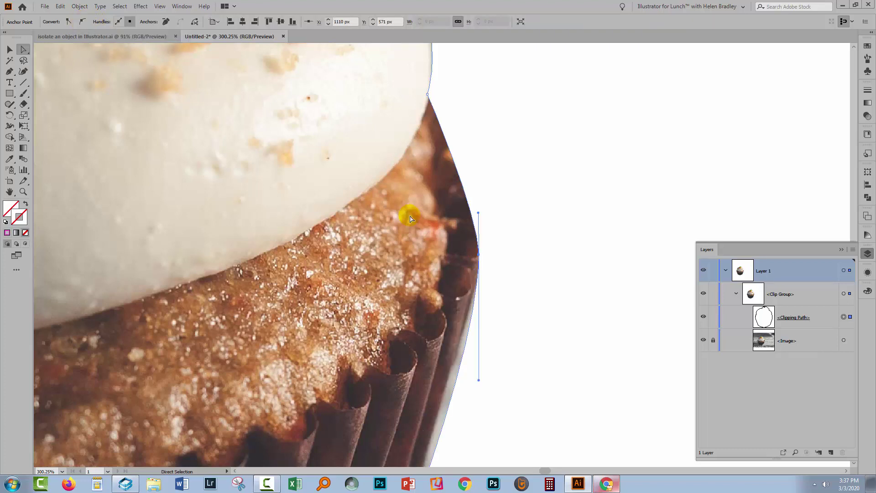
pyautogui.moveTo(482, 254); pyautogui.dragTo(476, 252)
pyautogui.moveTo(525, 397); pyautogui.dragTo(576, 193)
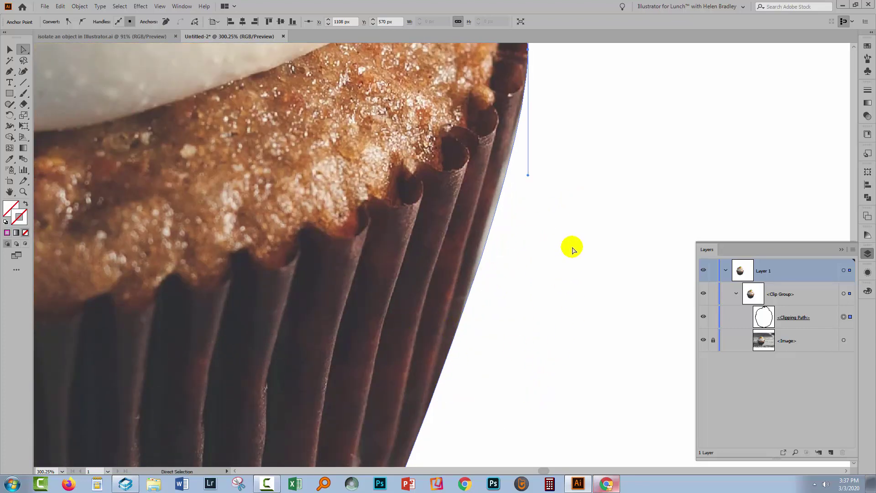
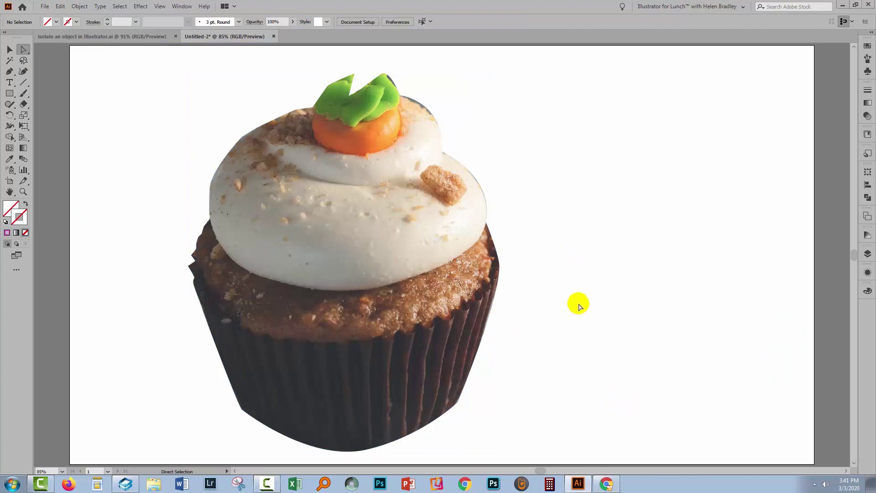
# Step: Switch to the "isolate an object in Illustrator.ai" document, make the clip group's clipping path visible and lock its image
pyautogui.click(112, 36)
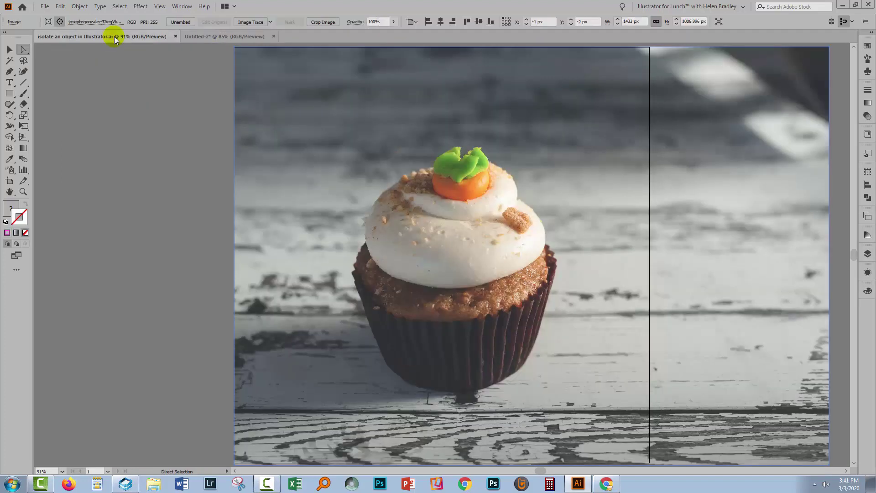
pyautogui.click(864, 254)
pyautogui.click(780, 294)
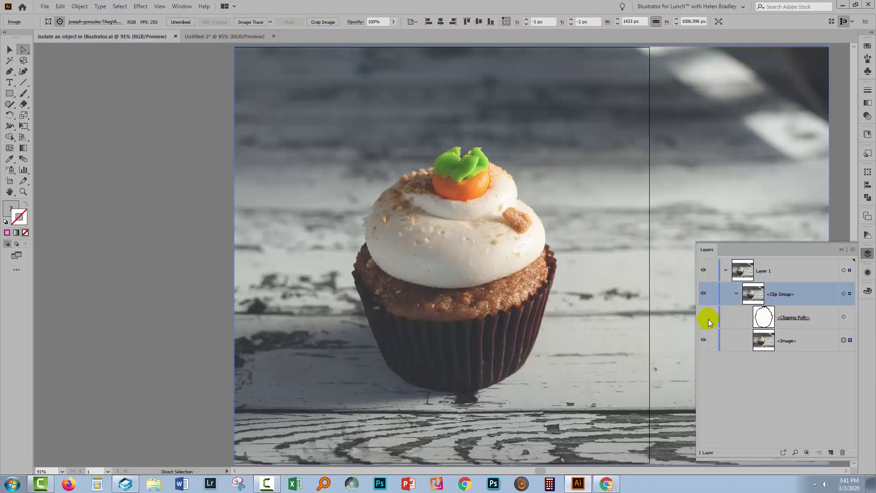
pyautogui.click(703, 318)
pyautogui.click(703, 319)
pyautogui.click(703, 318)
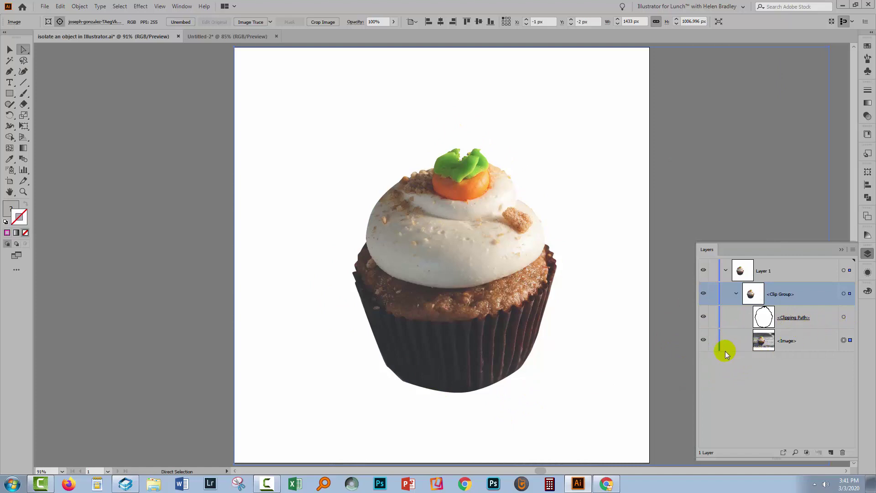
pyautogui.click(712, 340)
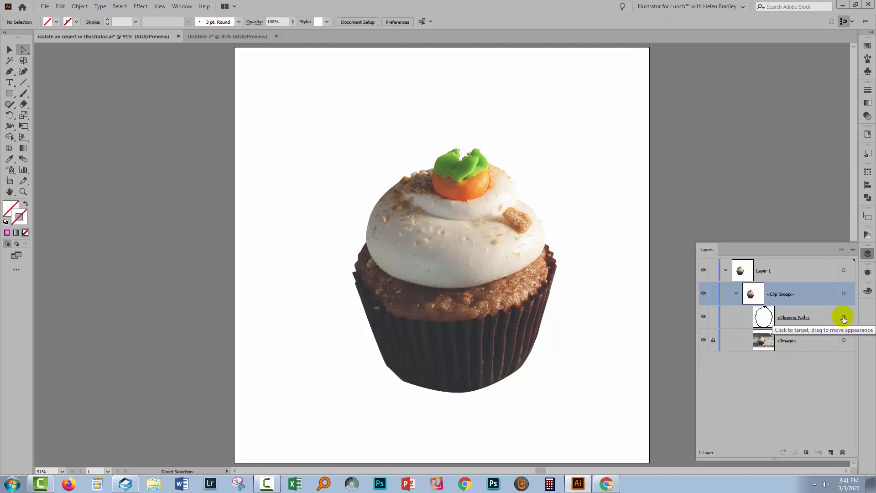
# Step: Lasso the clipping path's anchor points along the frosting's right edge, nudge them down slightly and deselect the path
pyautogui.press('z')
pyautogui.click(477, 153)
pyautogui.moveTo(455, 244); pyautogui.dragTo(546, 391)
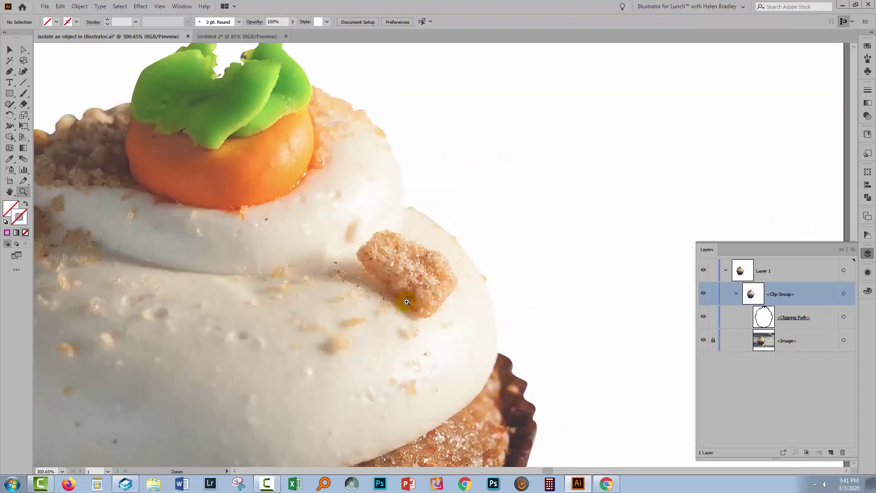
pyautogui.click(10, 49)
pyautogui.click(794, 318)
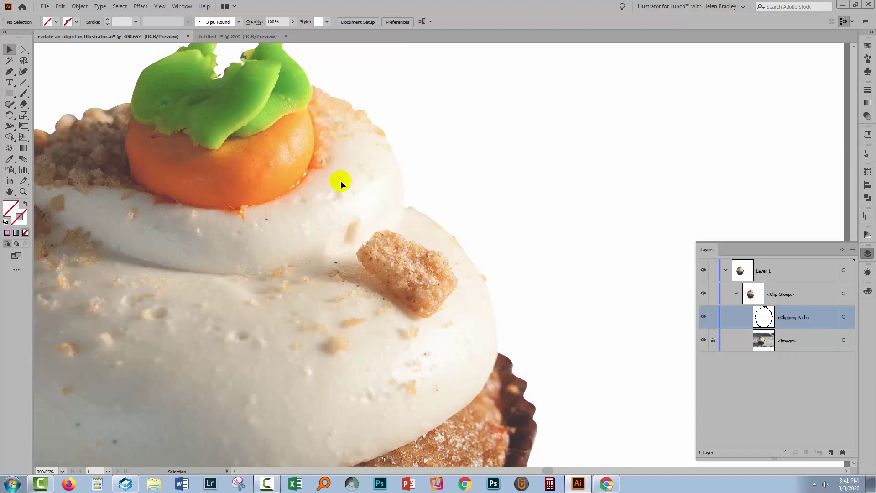
pyautogui.click(23, 61)
pyautogui.moveTo(422, 183)
pyautogui.mouseDown()
pyautogui.moveTo(404, 214)
pyautogui.moveTo(492, 293)
pyautogui.moveTo(494, 247)
pyautogui.moveTo(468, 209)
pyautogui.moveTo(417, 184)
pyautogui.mouseUp()
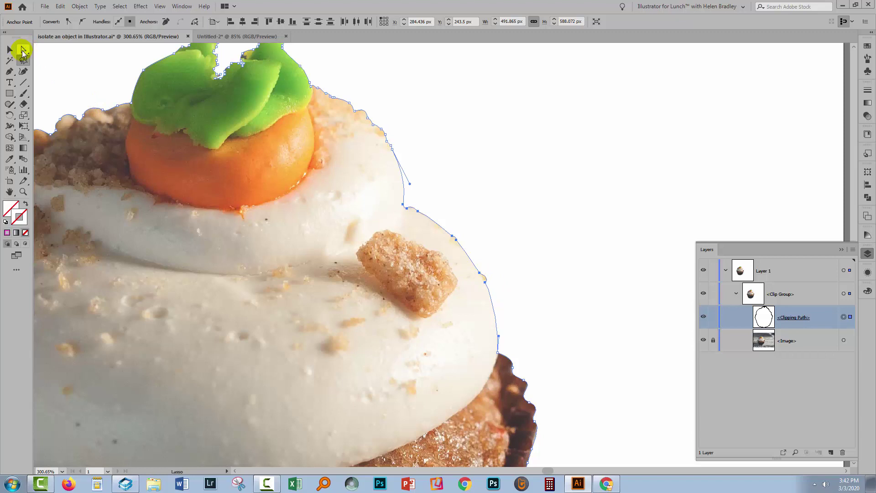
pyautogui.click(24, 50)
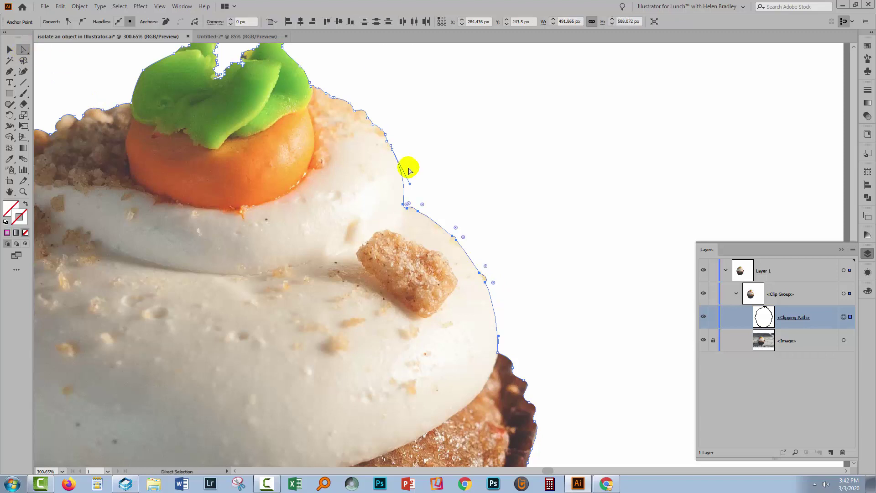
pyautogui.press('Down')
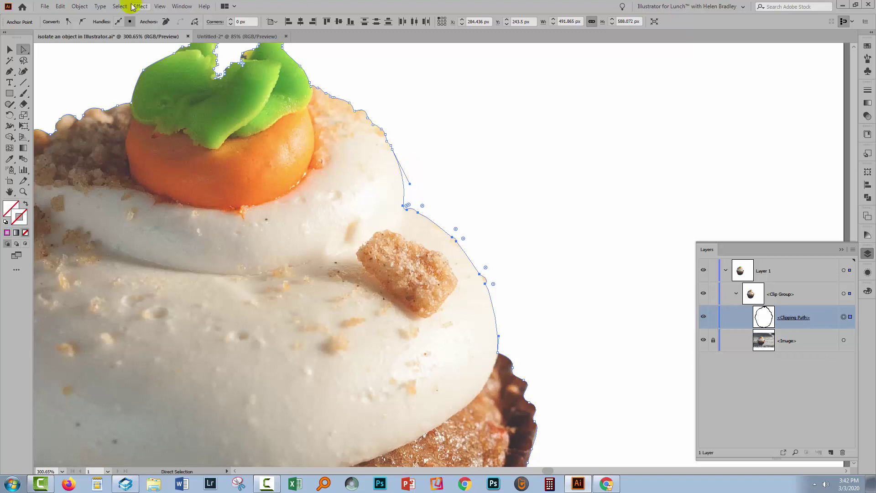
pyautogui.click(10, 50)
pyautogui.click(461, 240)
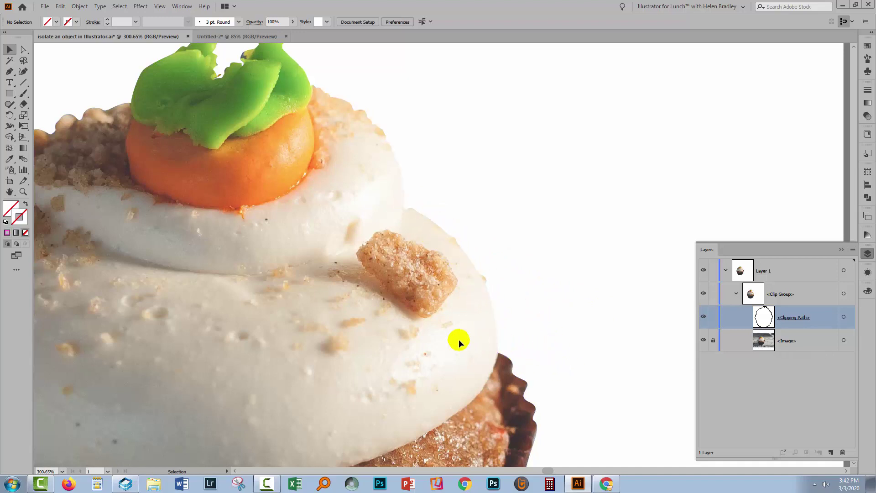
# Step: Look over the cut-out's edges around the frosting and wrapper, and select the clipping path with the whole artboard in view
pyautogui.hscroll(-5, 410, 338)
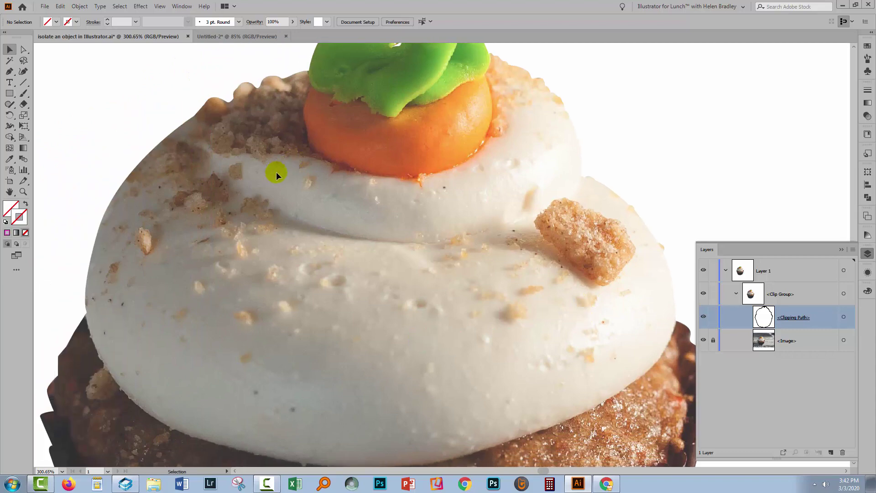
pyautogui.scroll(-4, 231, 211)
pyautogui.hscroll(-2, 231, 212)
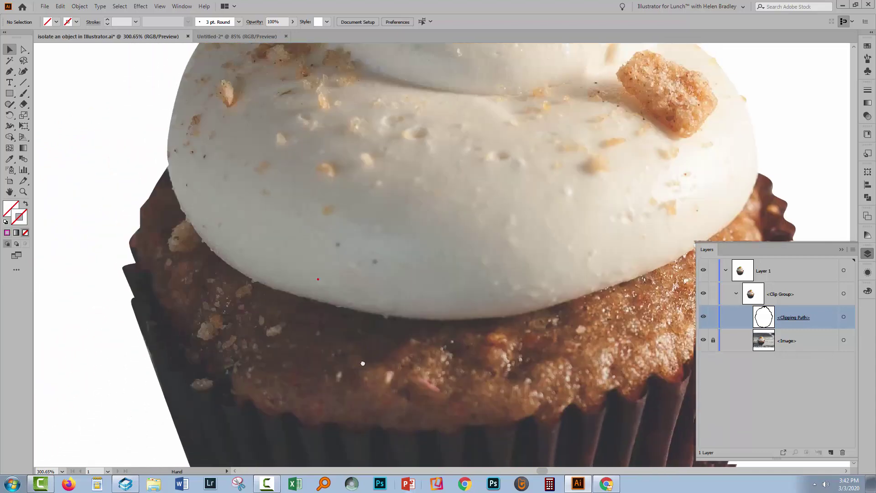
pyautogui.moveTo(363, 364); pyautogui.dragTo(308, 359)
pyautogui.moveTo(367, 236); pyautogui.dragTo(391, 323)
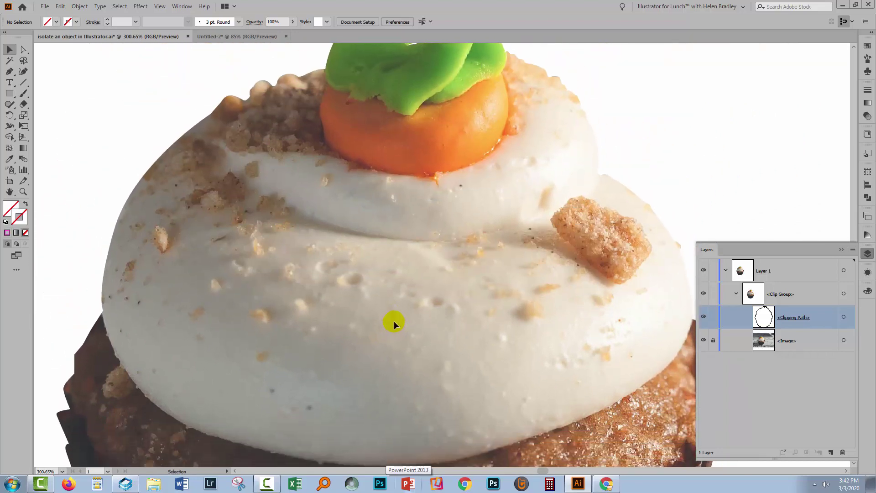
pyautogui.hotkey('ctrl', '0')
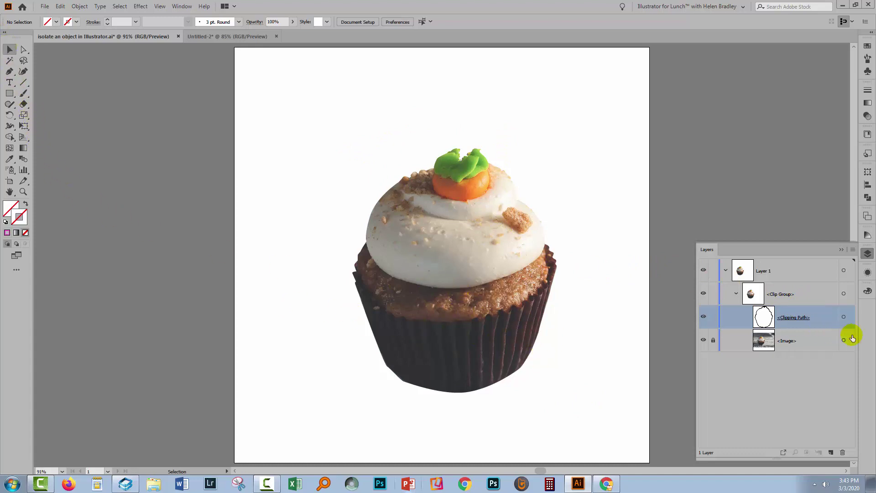
pyautogui.click(845, 316)
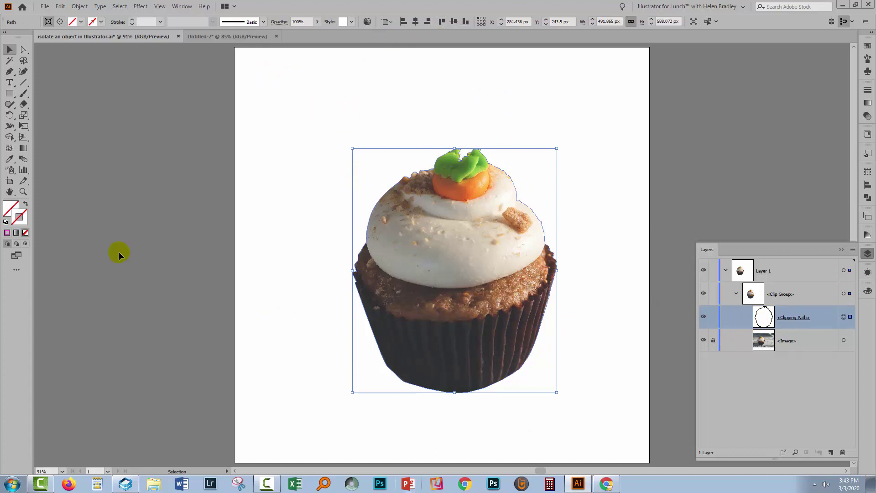
# Step: Resize Artboard 1 to the cupcake's clipping path using the Fit to Selected Art preset and deselect everything
pyautogui.click(9, 182)
pyautogui.doubleClick(9, 183)
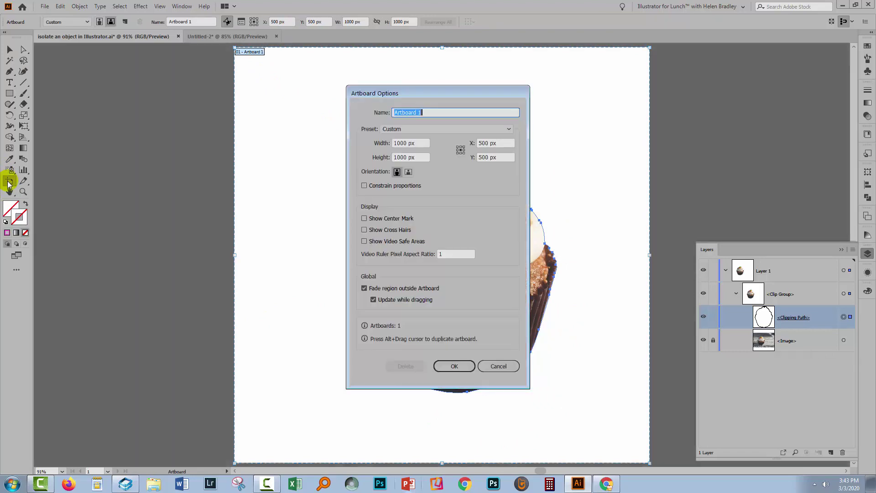
pyautogui.click(431, 128)
pyautogui.click(432, 128)
pyautogui.click(431, 130)
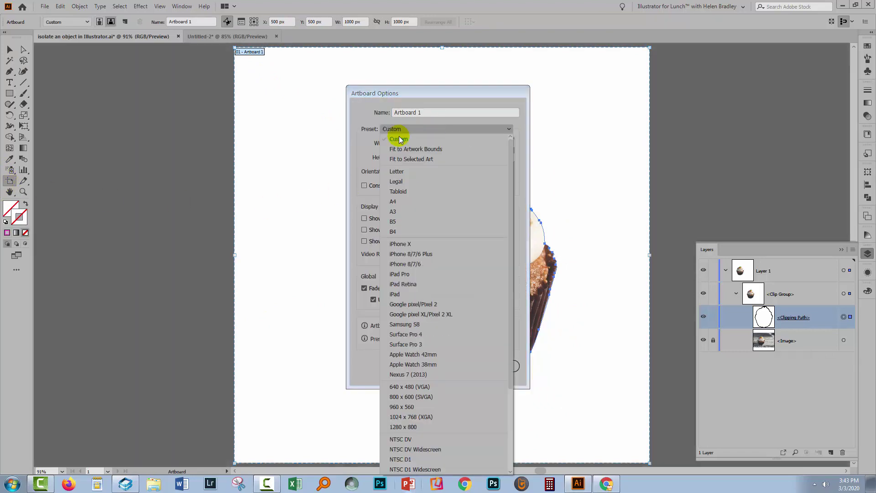
pyautogui.click(407, 159)
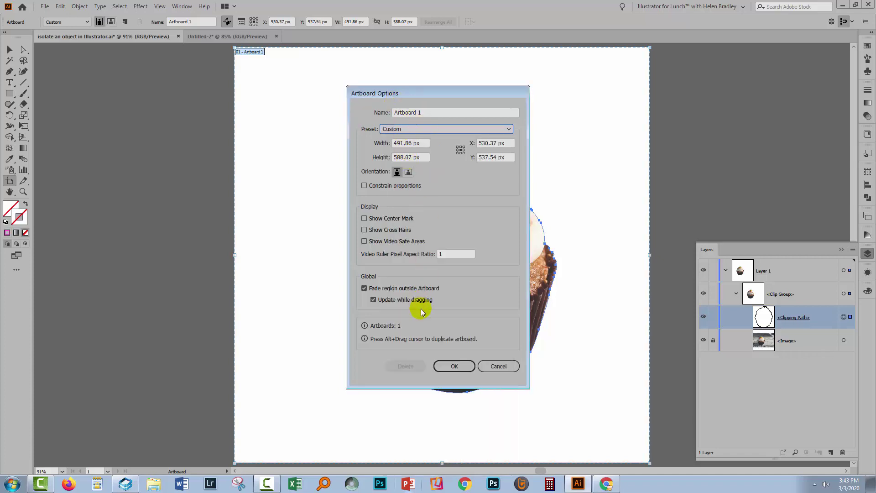
pyautogui.click(455, 367)
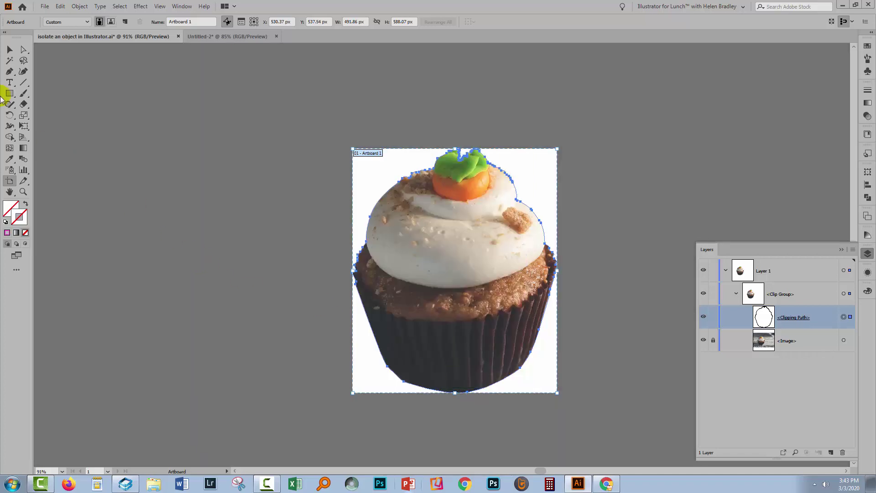
pyautogui.click(10, 50)
pyautogui.click(149, 198)
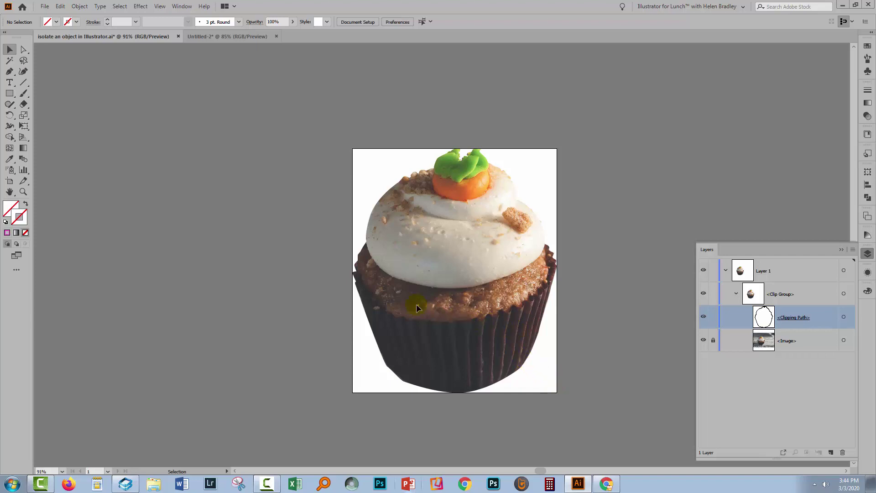
# Step: Export the artboard with Save for Web as a transparent PNG-24 named isolate-an-object-in-Illustrator.png in the Working images folder
pyautogui.click(43, 6)
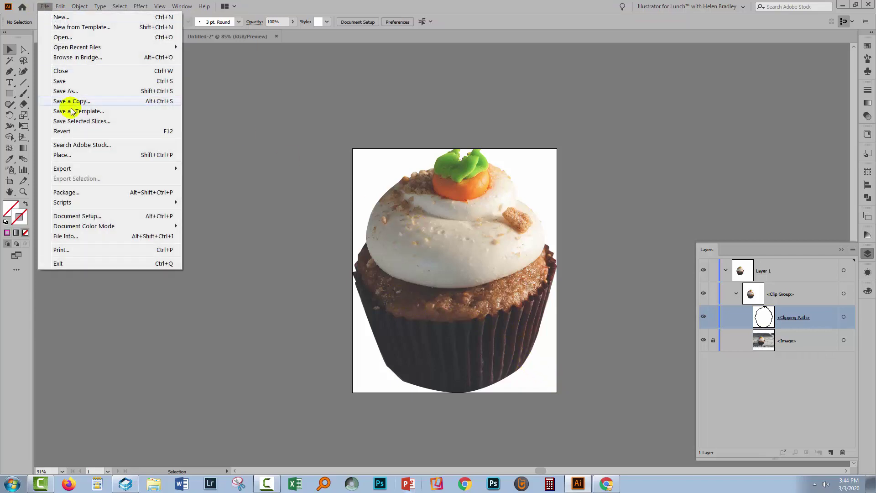
pyautogui.moveTo(76, 169)
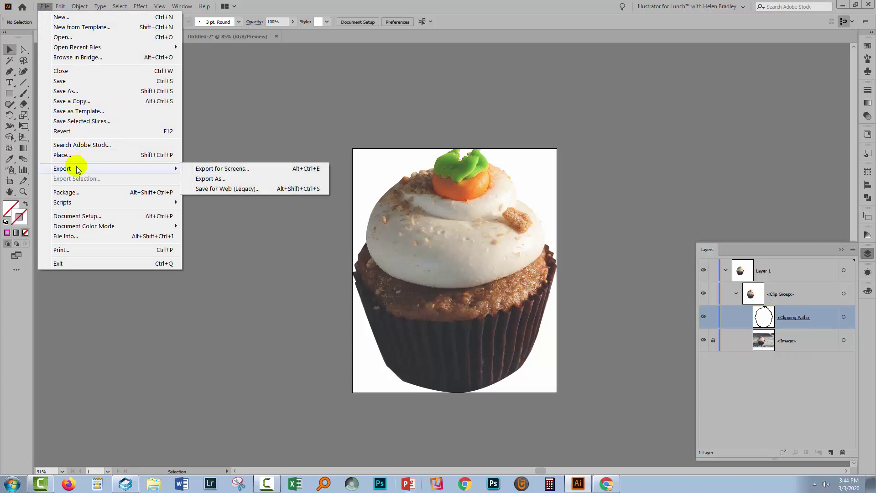
pyautogui.click(220, 189)
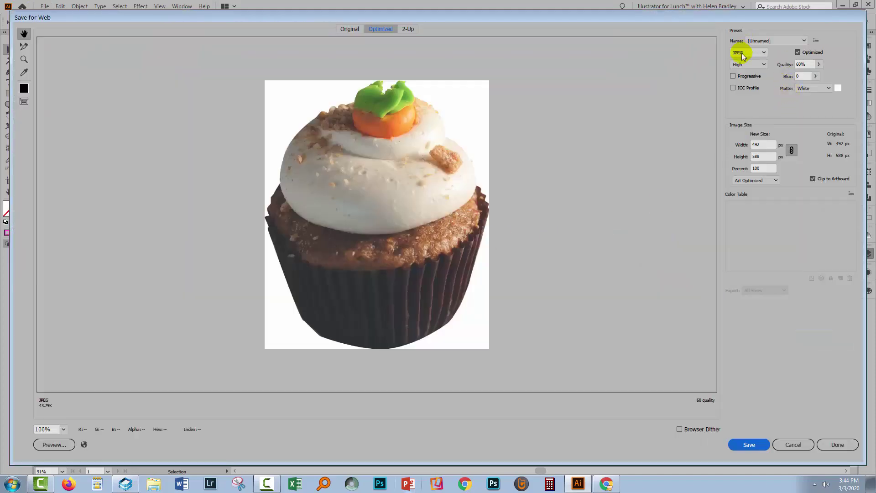
pyautogui.click(750, 53)
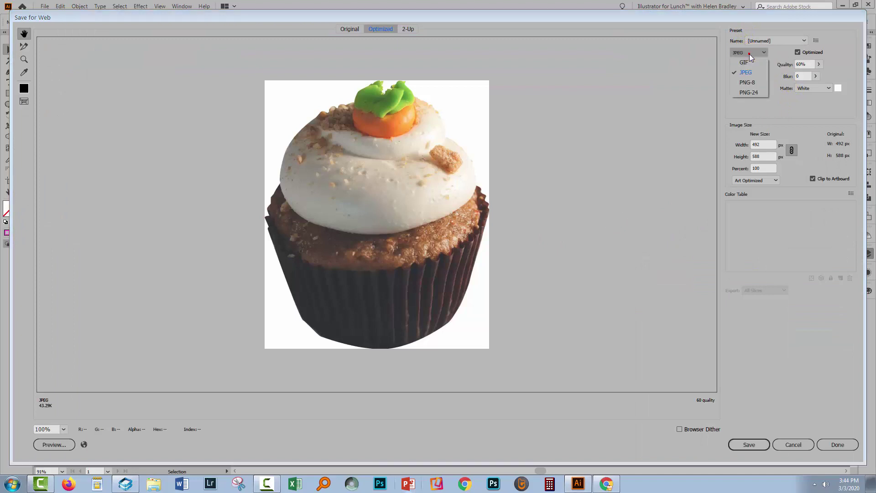
pyautogui.click(747, 92)
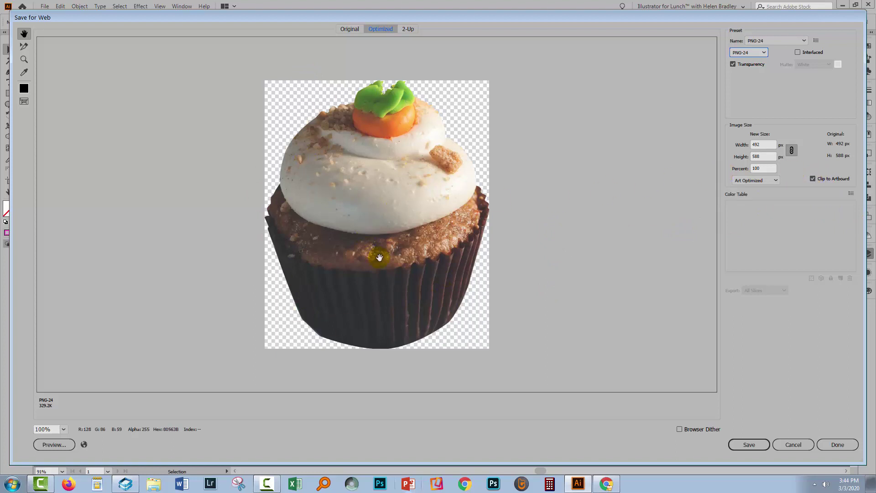
pyautogui.click(751, 446)
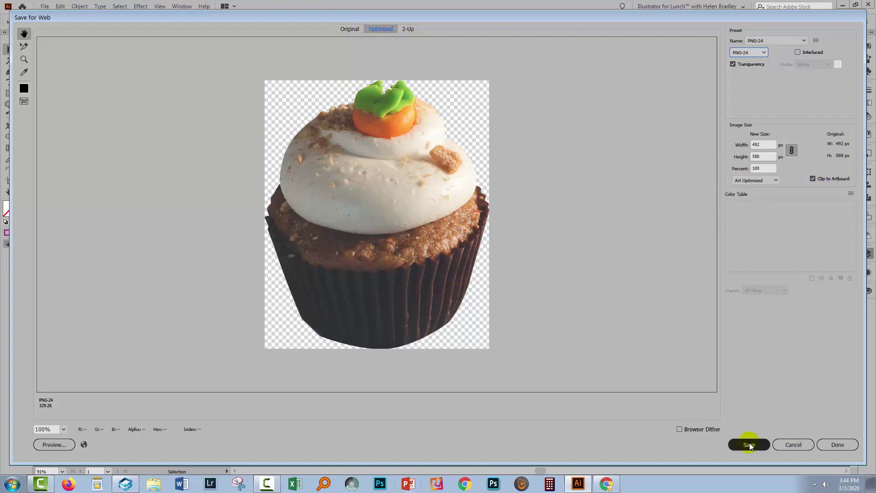
pyautogui.click(749, 445)
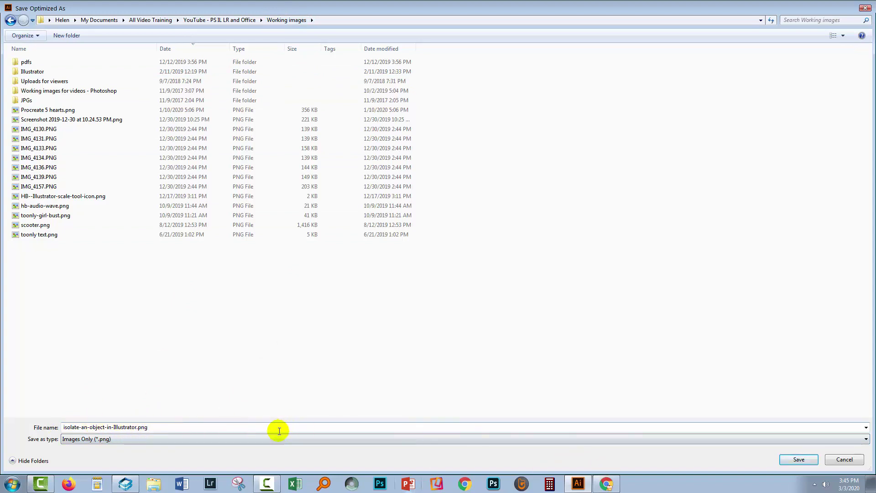
pyautogui.click(798, 460)
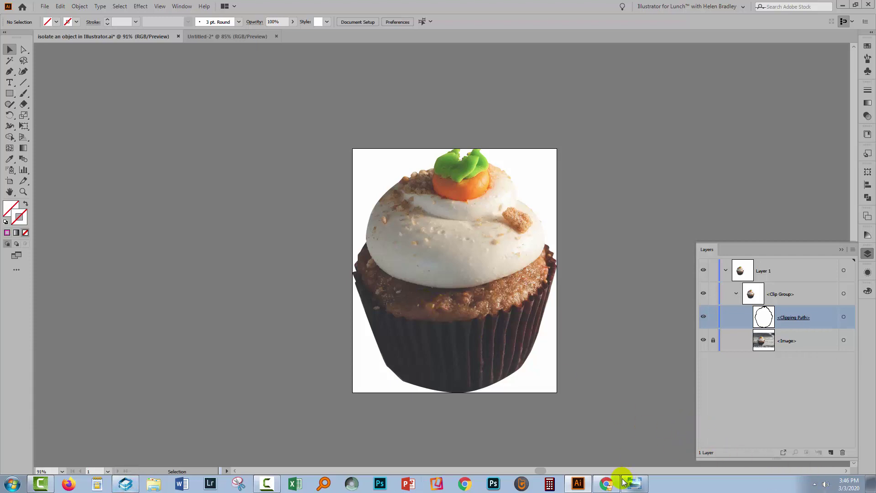
# Step: Switch to Windows Photo Viewer, check the exported cupcake PNG's background and edges, and close the viewer
pyautogui.click(636, 486)
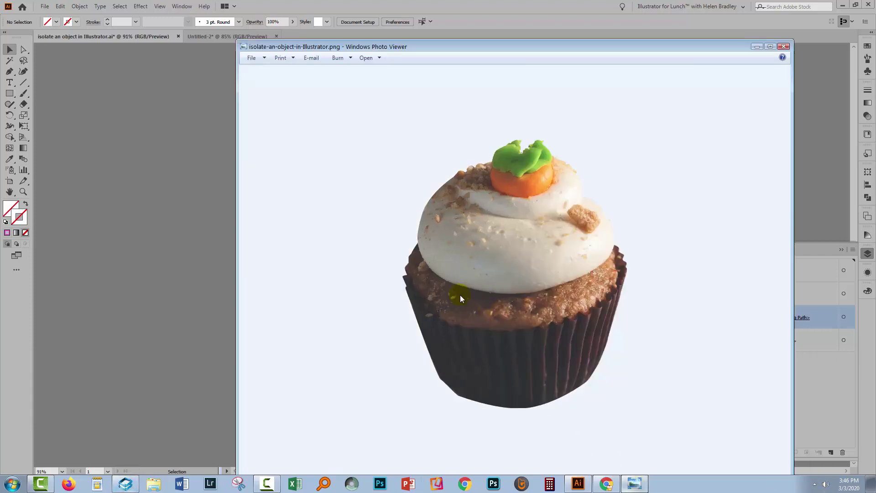
pyautogui.moveTo(308, 47); pyautogui.dragTo(340, 16)
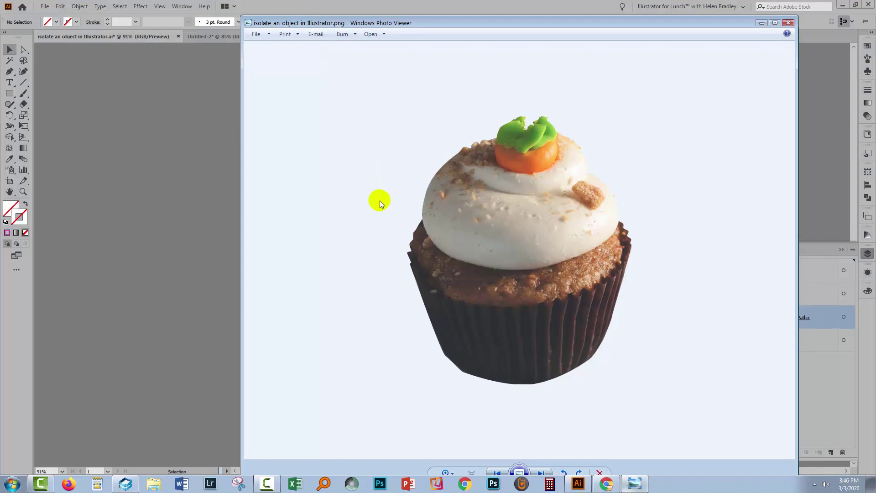
pyautogui.click(790, 24)
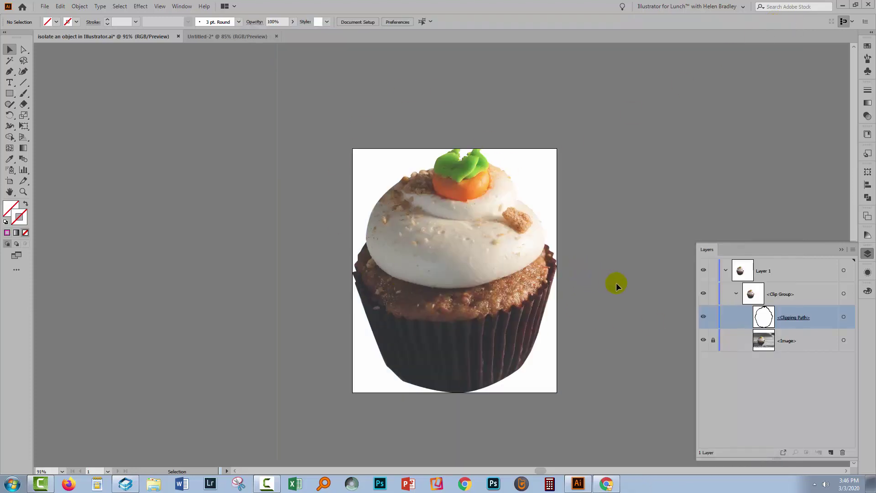